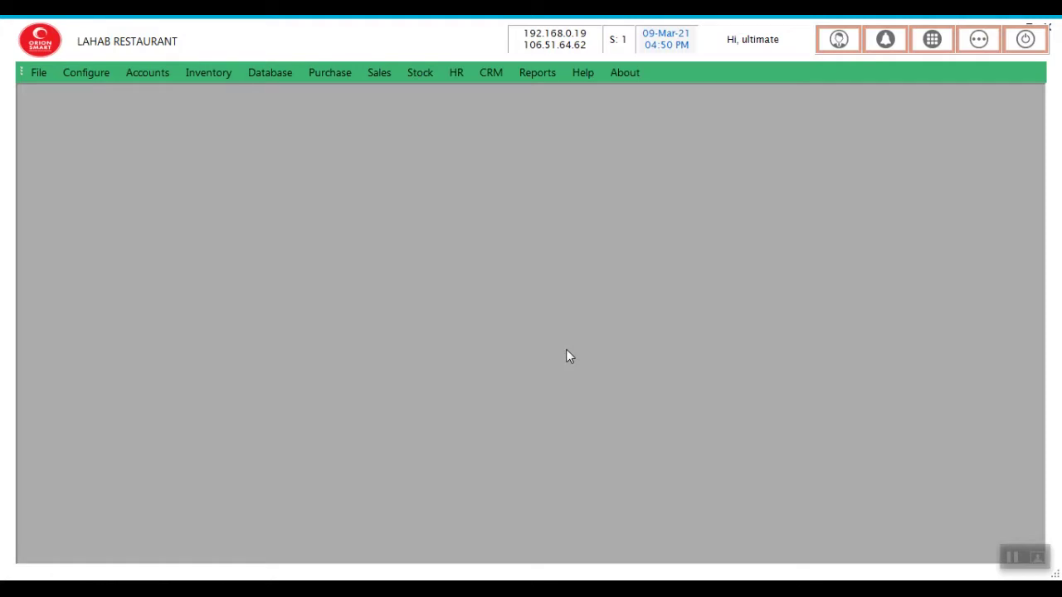
# Step: Create and save the Coffee Powder purchase item in Raw Materials, unit Kg, purchase rate 40
pyautogui.click(328, 73)
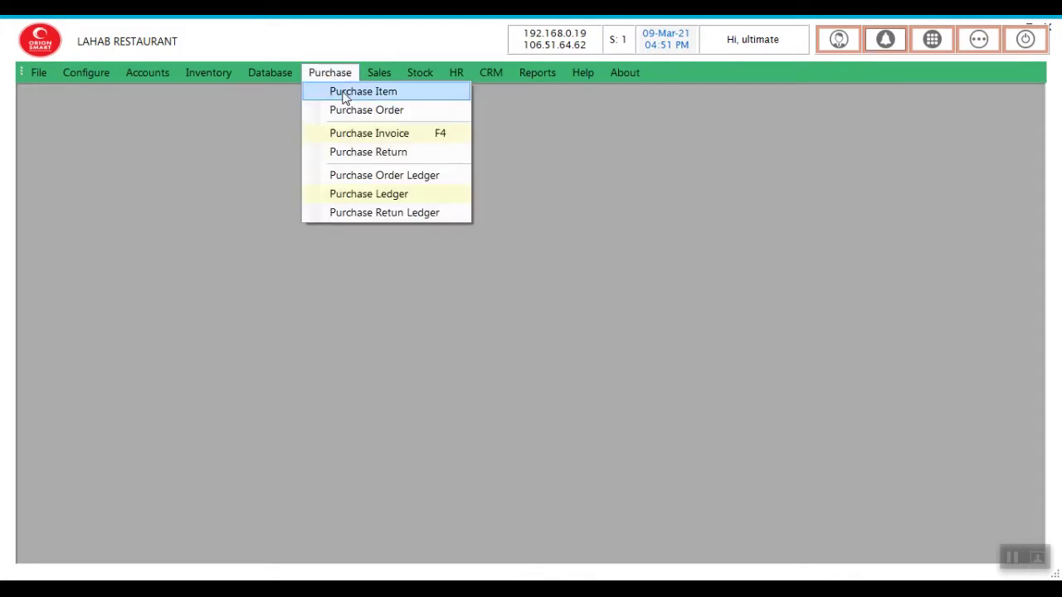
pyautogui.click(346, 94)
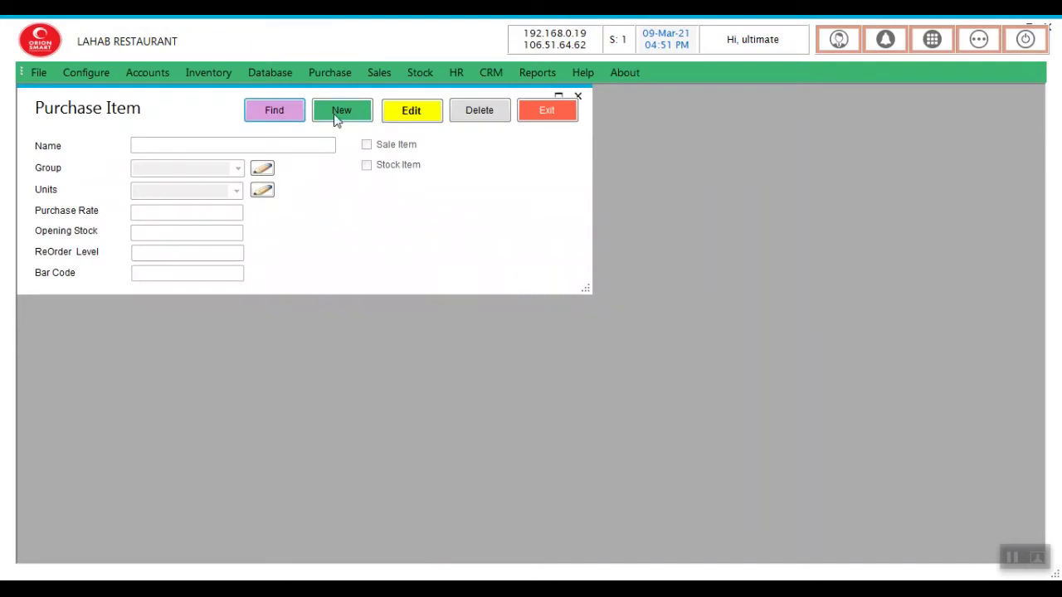
pyautogui.click(336, 116)
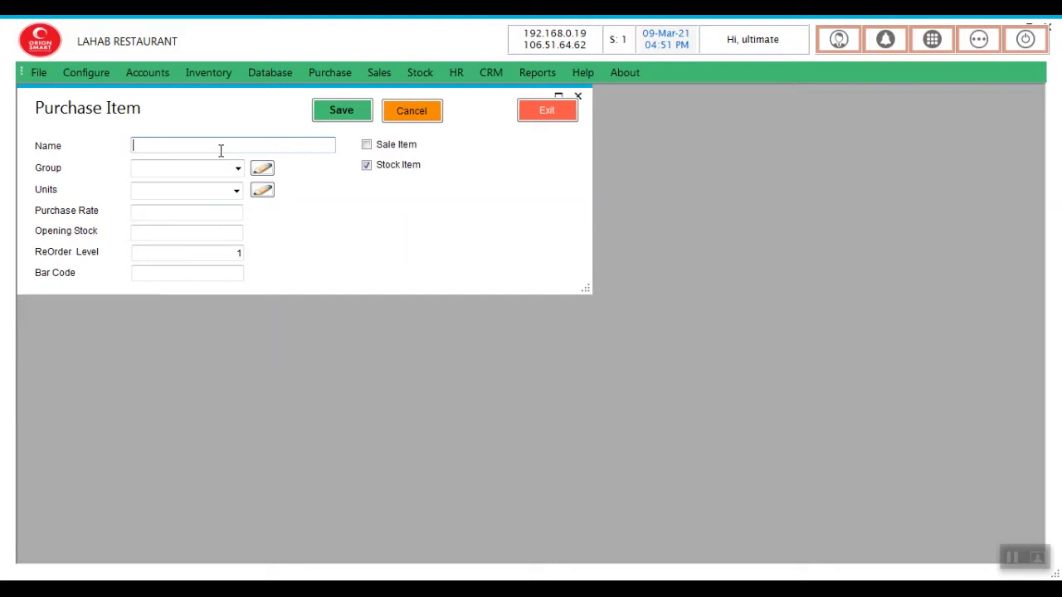
pyautogui.write('Coffee Powder')
pyautogui.click(238, 168)
pyautogui.click(216, 189)
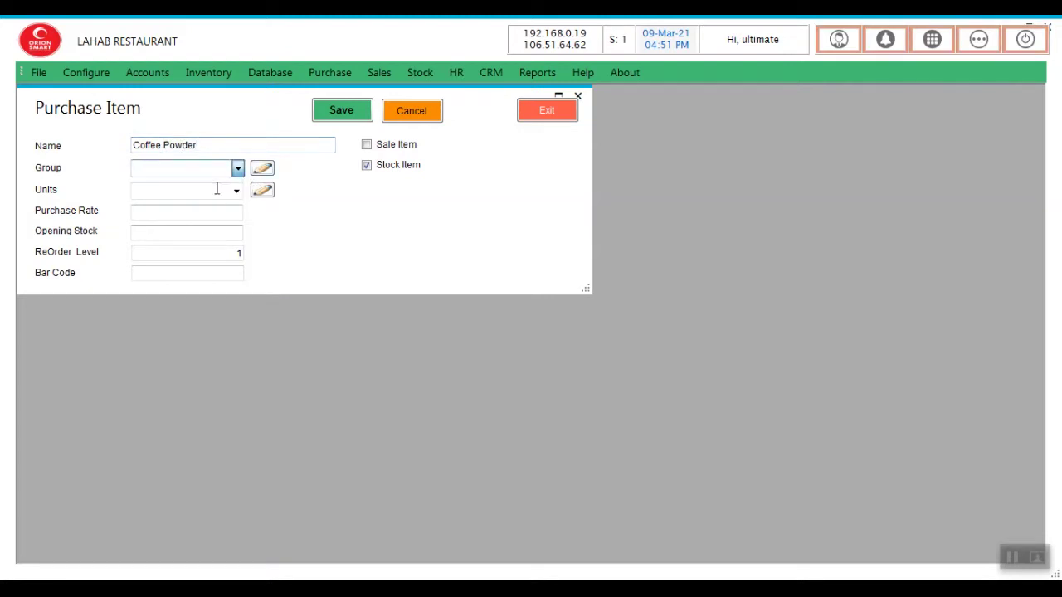
pyautogui.click(236, 190)
pyautogui.click(213, 208)
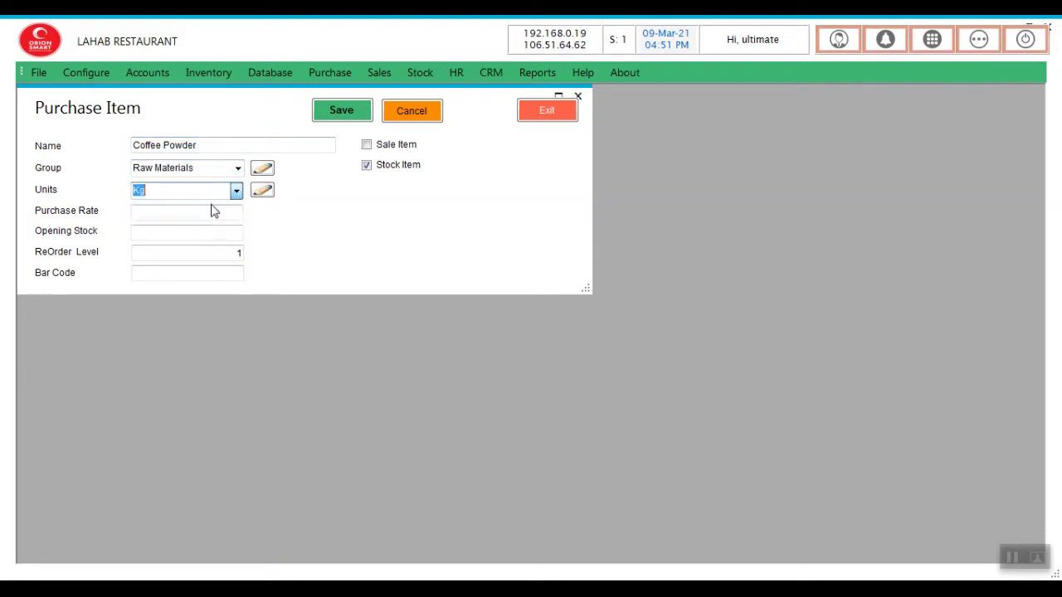
pyautogui.click(202, 214)
pyautogui.write('40')
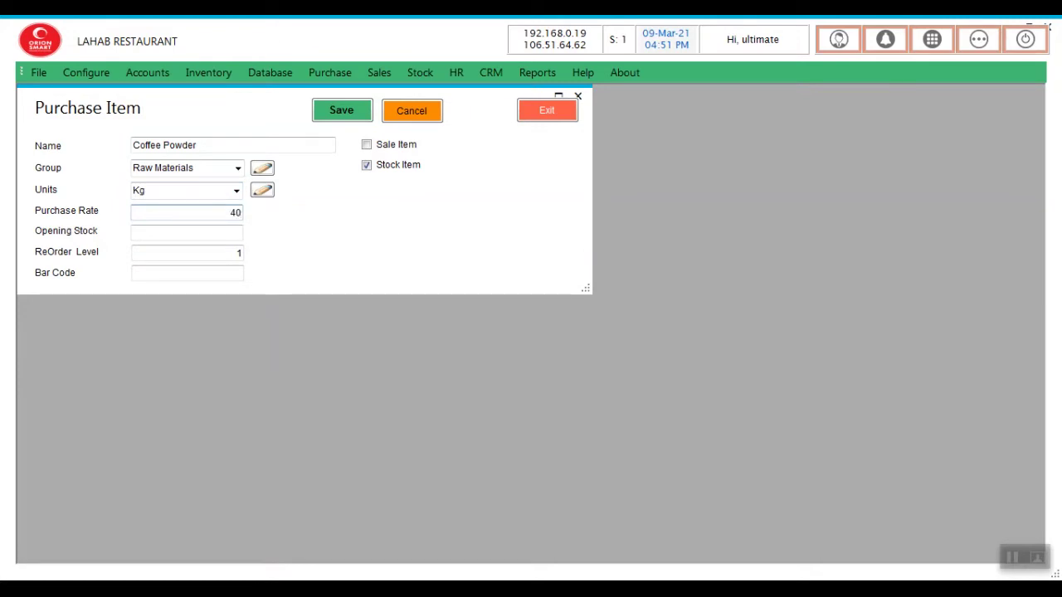
pyautogui.click(337, 115)
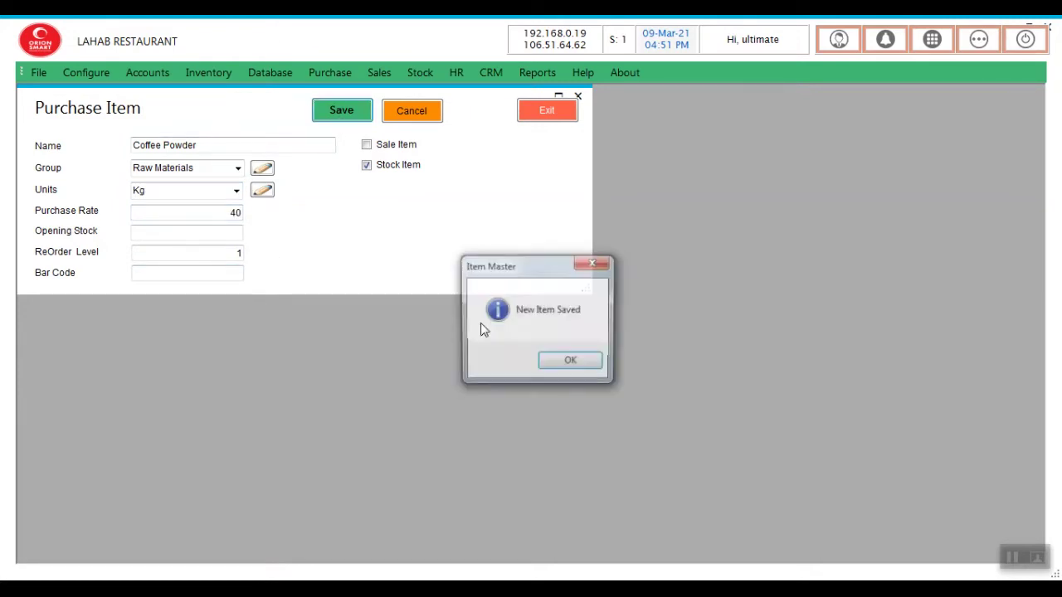
pyautogui.click(552, 362)
# Step: Add and save Nandini Milk as a Raw Materials purchase item in Ltr at rate 25
pyautogui.click(356, 116)
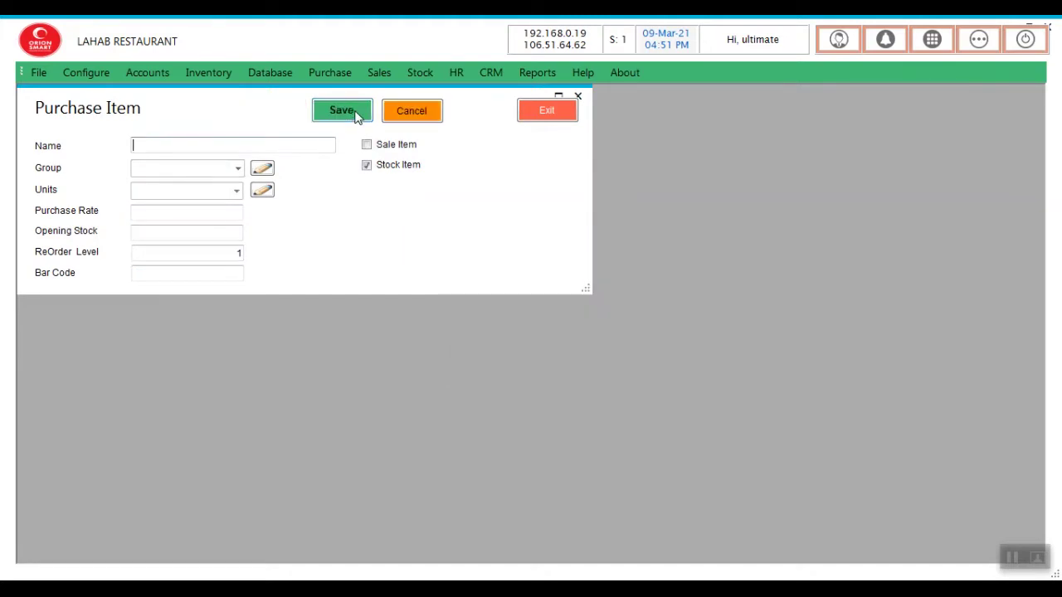
pyautogui.write('M')
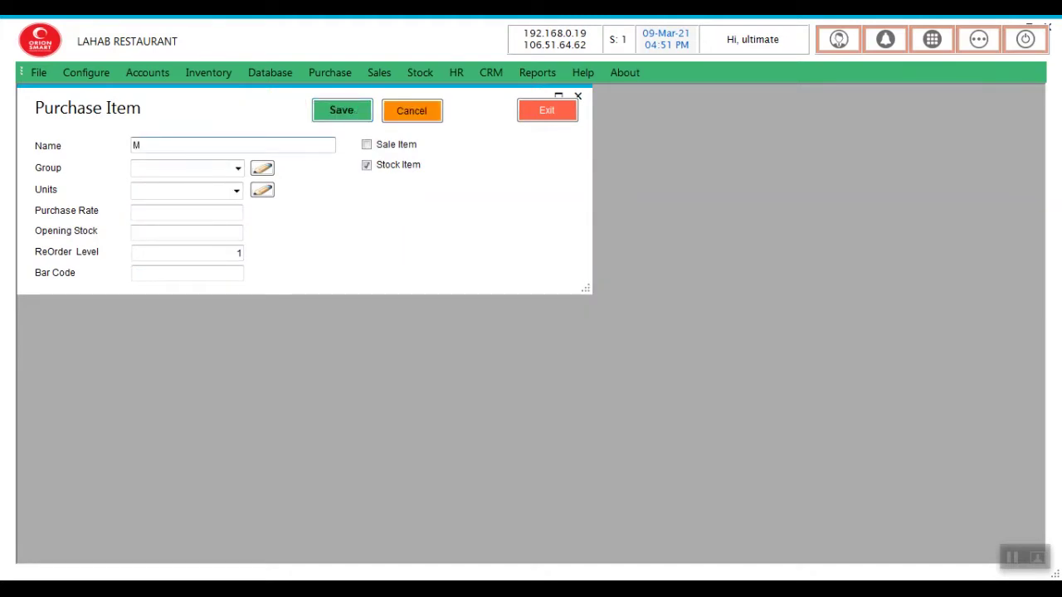
pyautogui.write('il')
pyautogui.press('BackSpace')
pyautogui.press('BackSpace')
pyautogui.press('BackSpace')
pyautogui.write('Nandini Milk')
pyautogui.press('Tab')
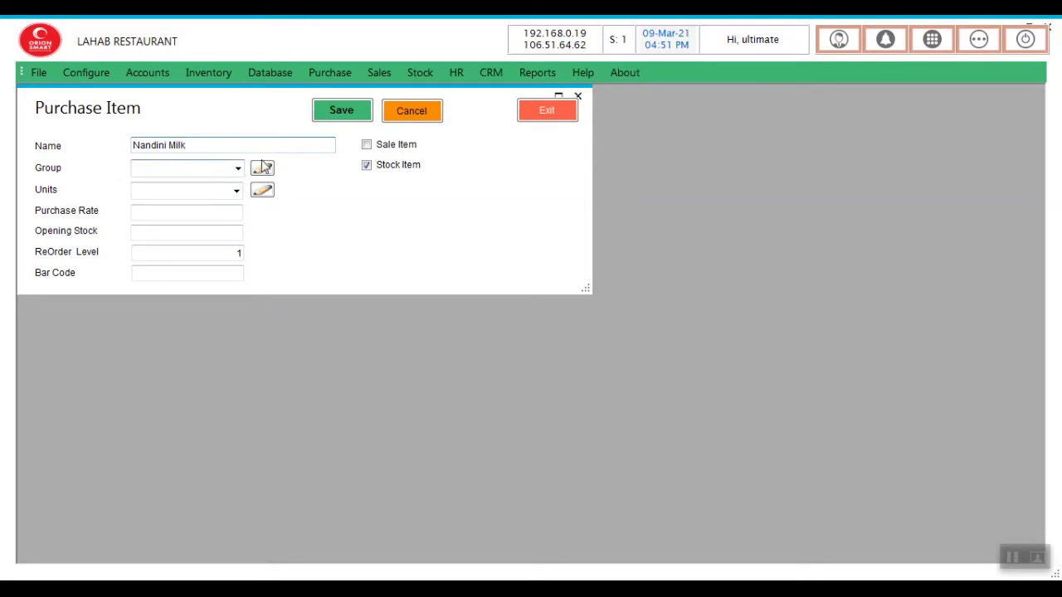
pyautogui.click(237, 171)
pyautogui.click(214, 186)
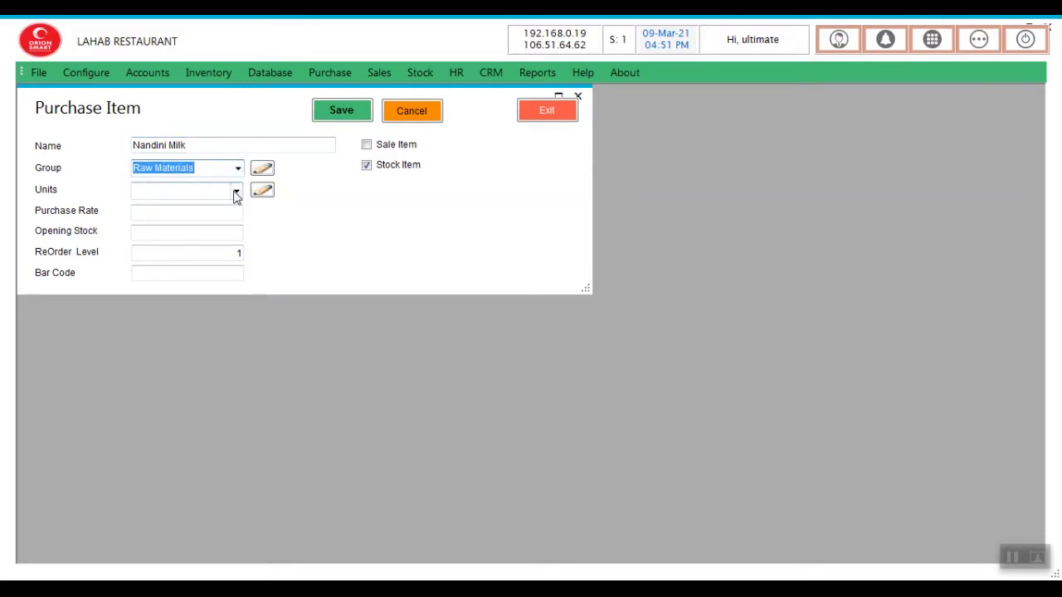
pyautogui.click(237, 193)
pyautogui.click(204, 219)
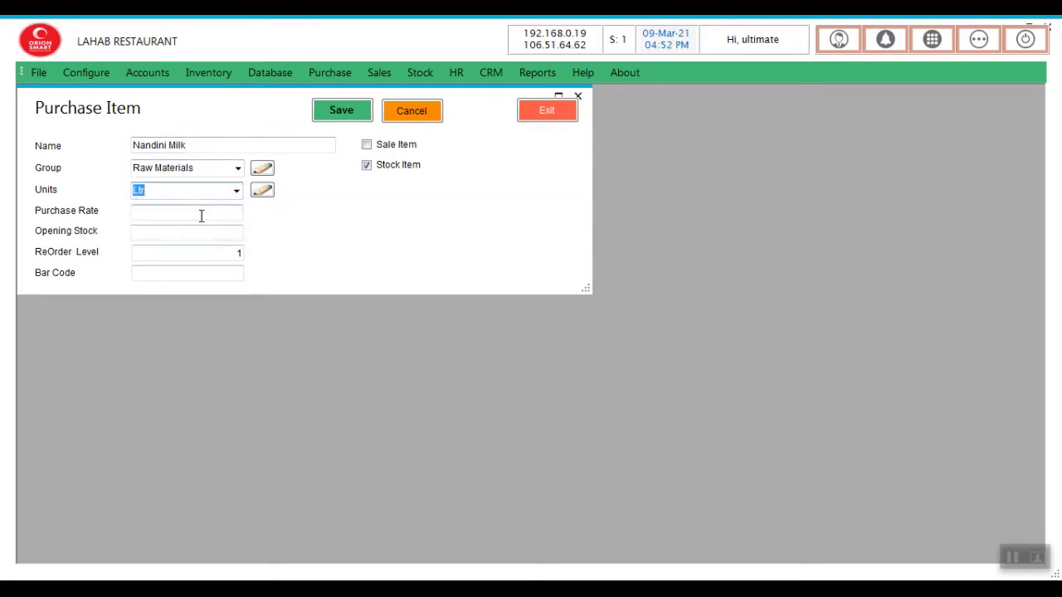
pyautogui.click(201, 216)
pyautogui.write('25')
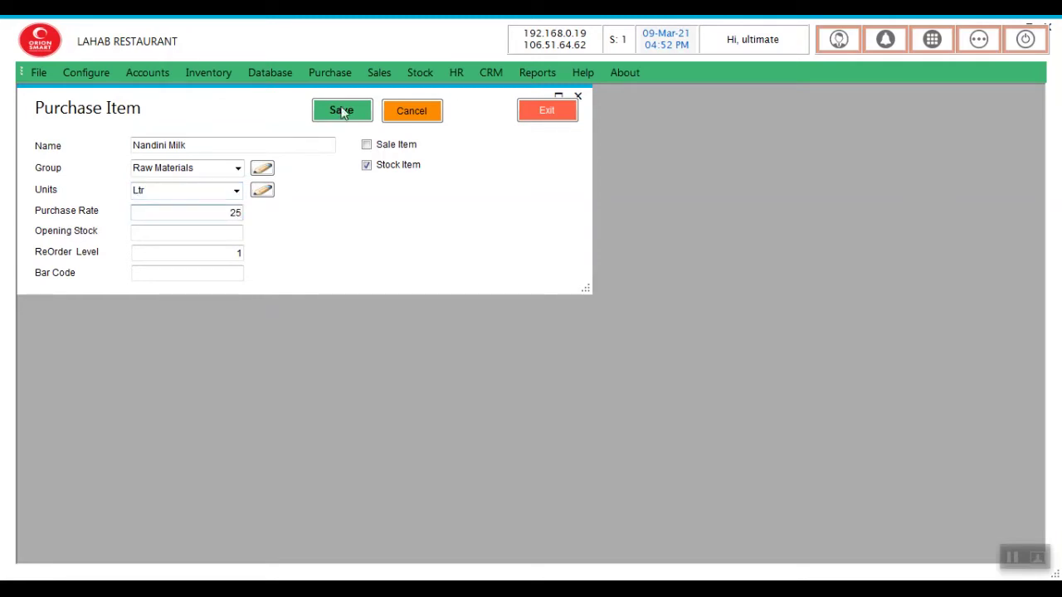
pyautogui.click(353, 110)
pyautogui.click(588, 362)
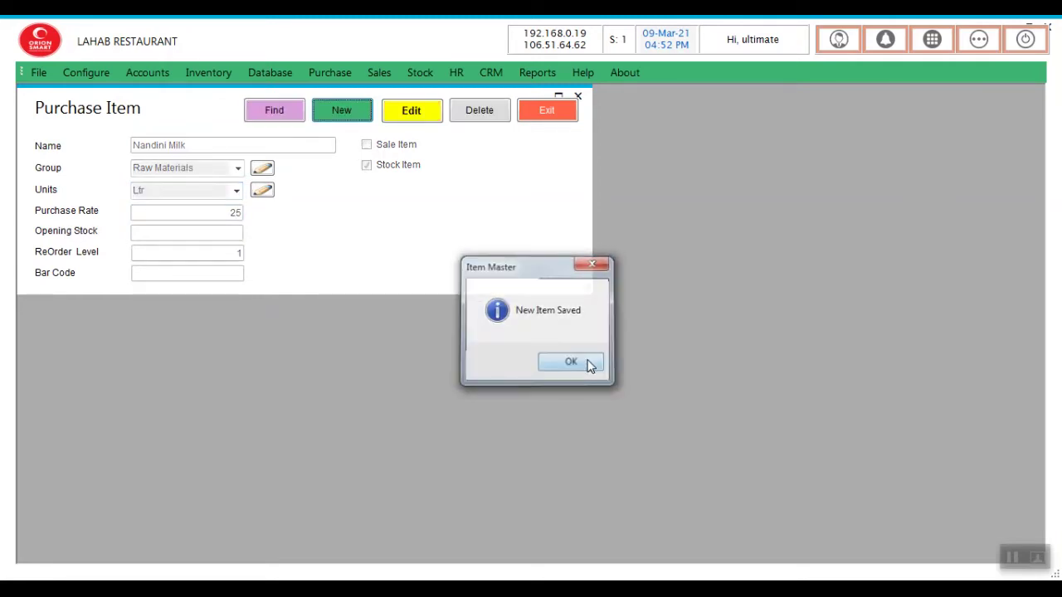
# Step: Add and save Sugar as a Raw Materials purchase item in Kg at rate 40
pyautogui.click(336, 117)
pyautogui.write('S')
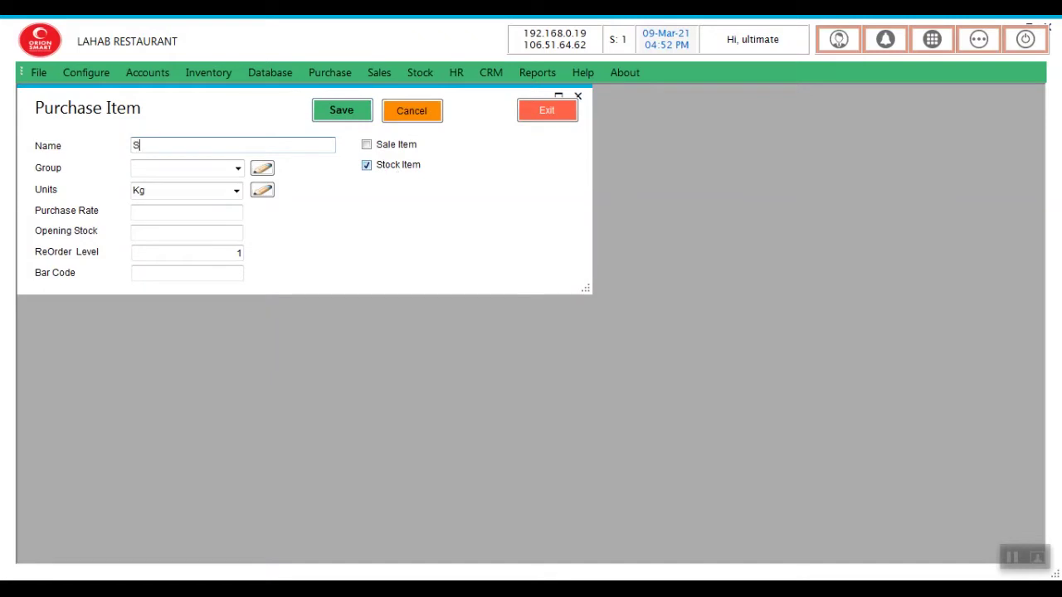
pyautogui.write('ugar')
pyautogui.press('Tab')
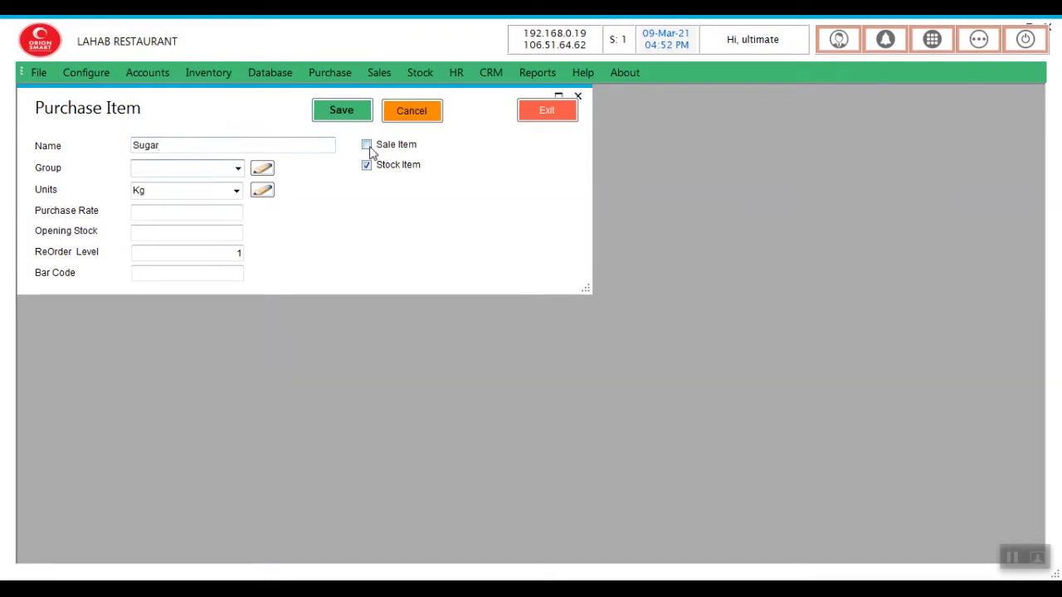
pyautogui.click(238, 168)
pyautogui.click(229, 183)
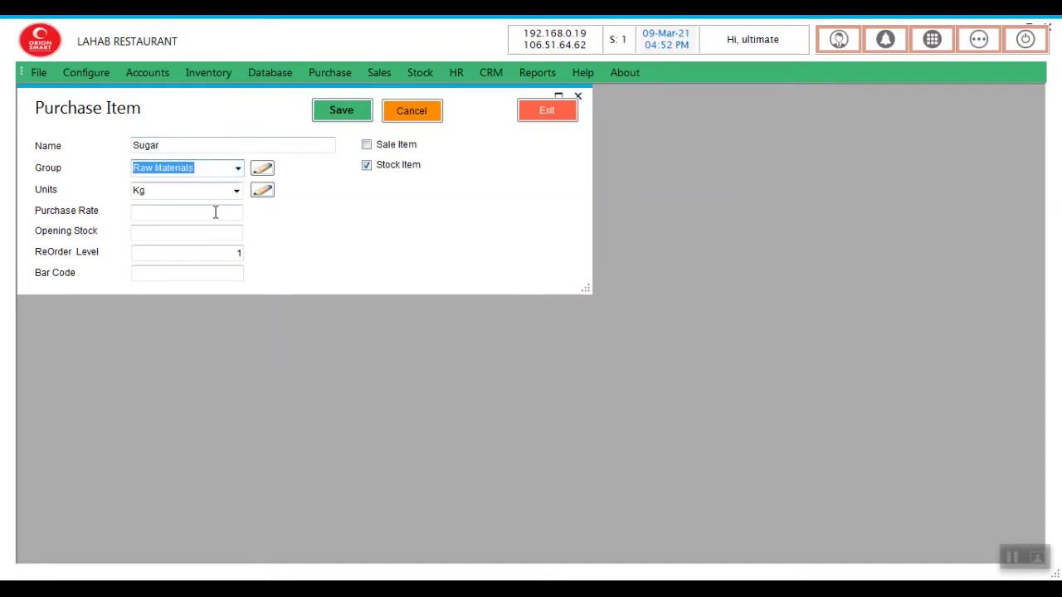
pyautogui.click(215, 213)
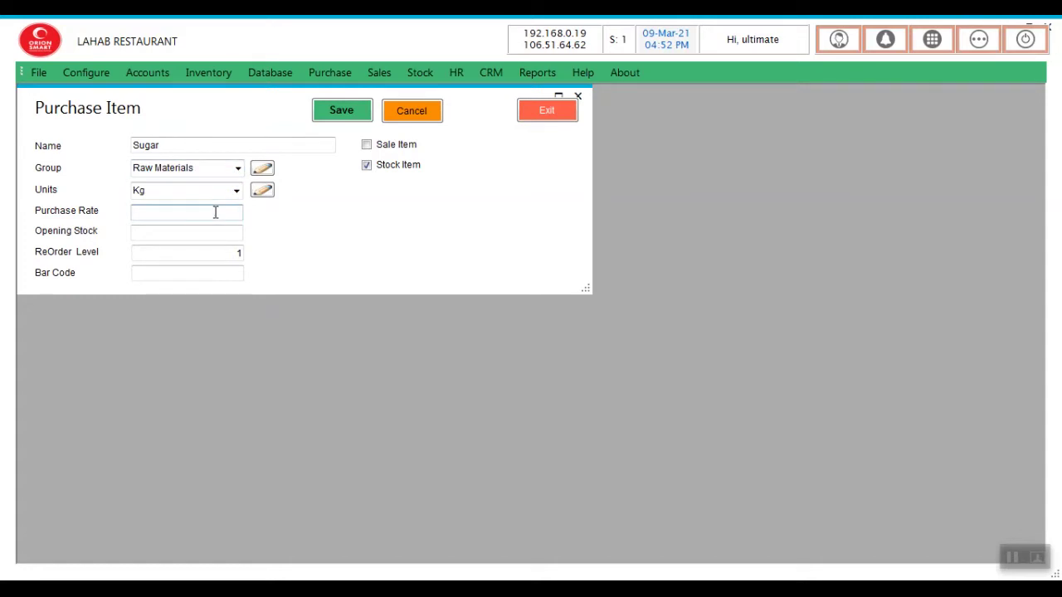
pyautogui.write('40')
pyautogui.click(358, 110)
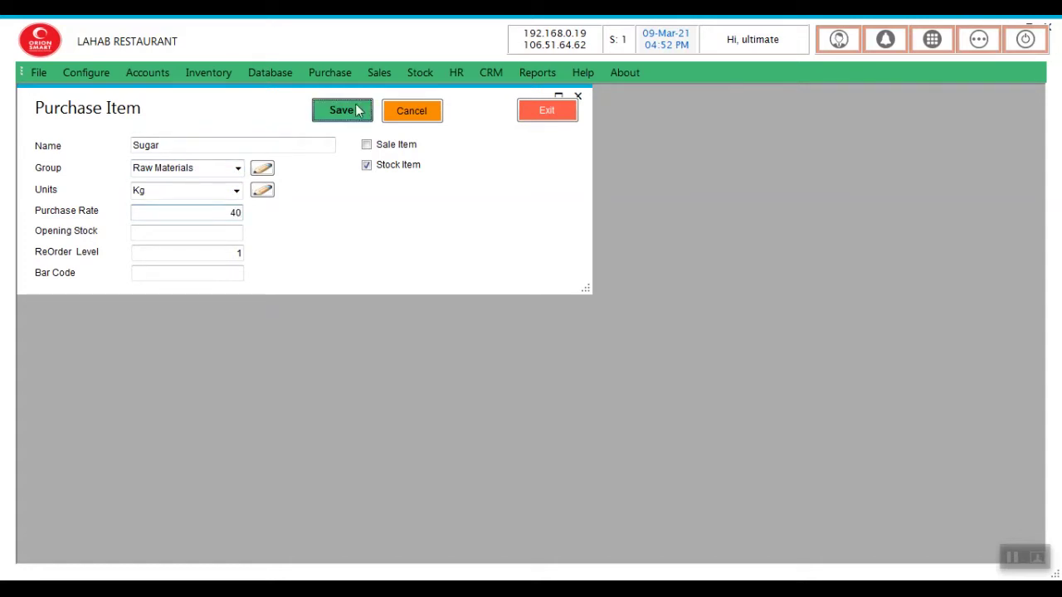
pyautogui.click(581, 362)
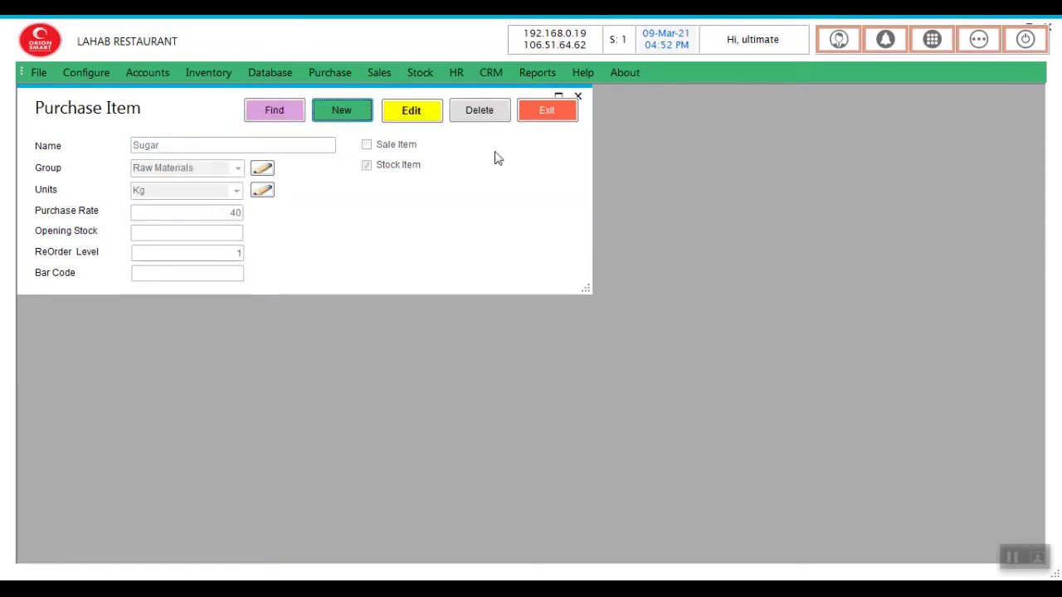
# Step: Close the purchase item form and start a new menu item named Coffee Test in Item Master
pyautogui.click(545, 113)
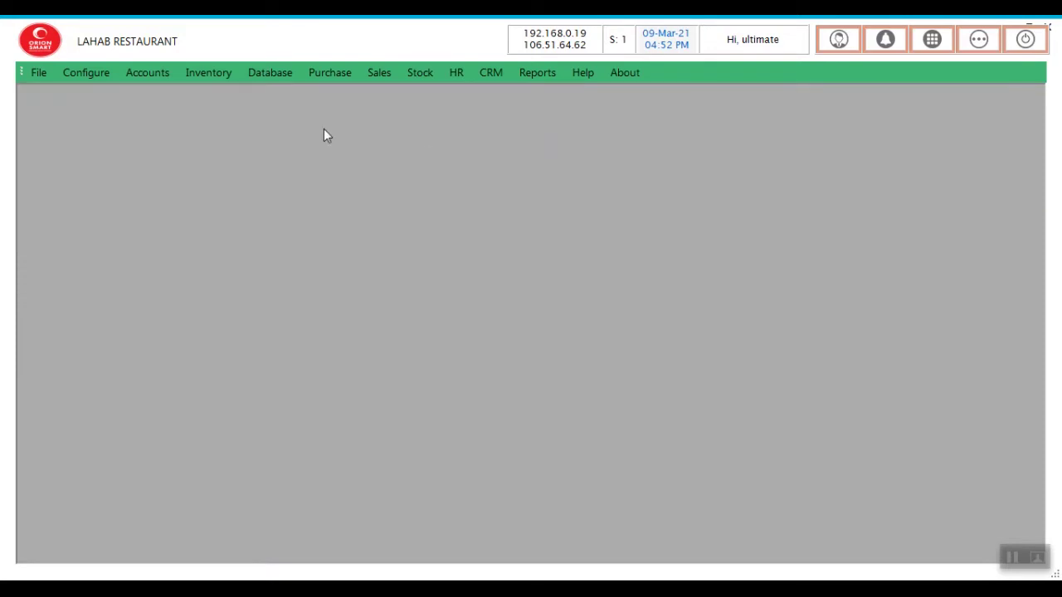
pyautogui.click(223, 73)
pyautogui.click(230, 90)
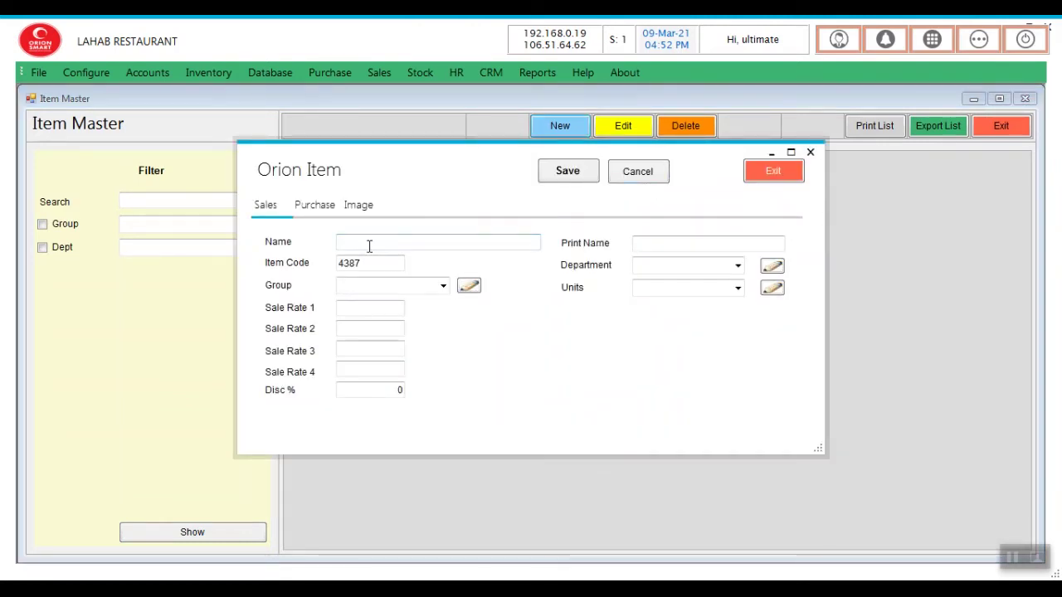
pyautogui.click(370, 246)
pyautogui.write('Coffee')
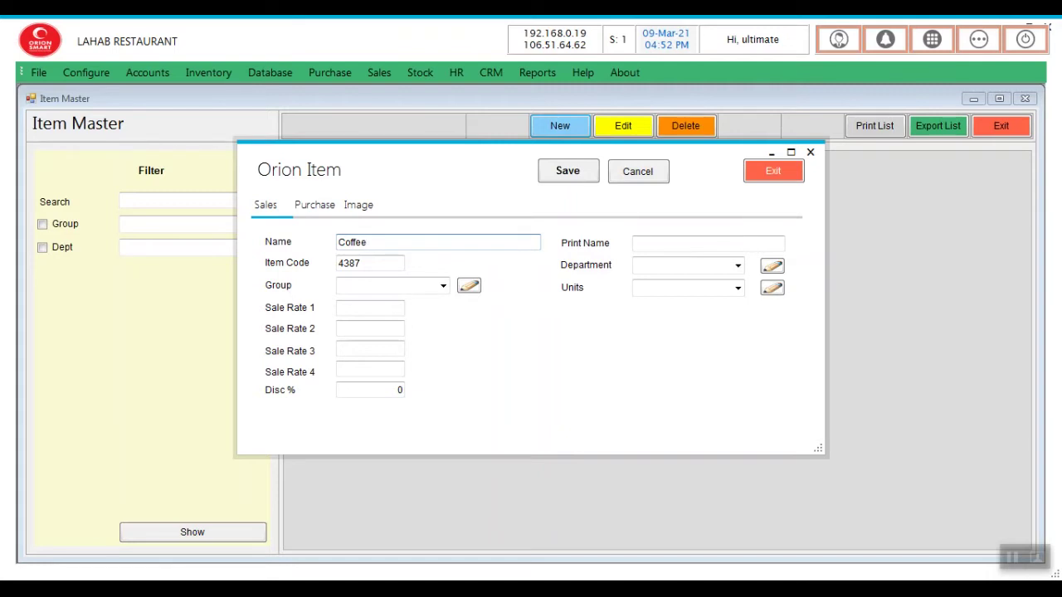
pyautogui.write(' Test')
pyautogui.press('Tab')
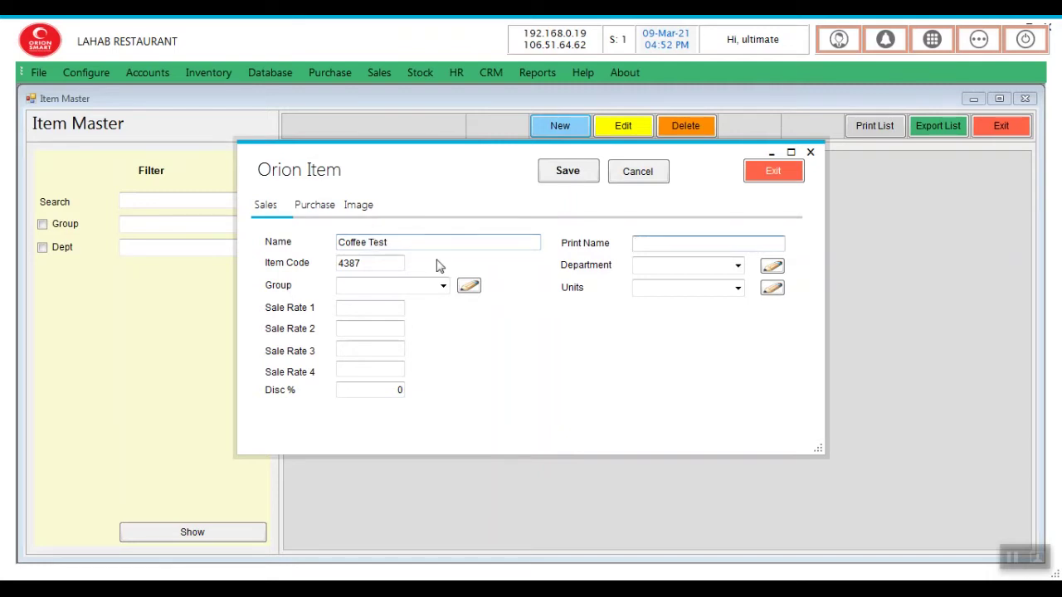
# Step: Set Coffee Test to Beverages group, No unit, Juice department, sale rate 50, and save
pyautogui.click(444, 285)
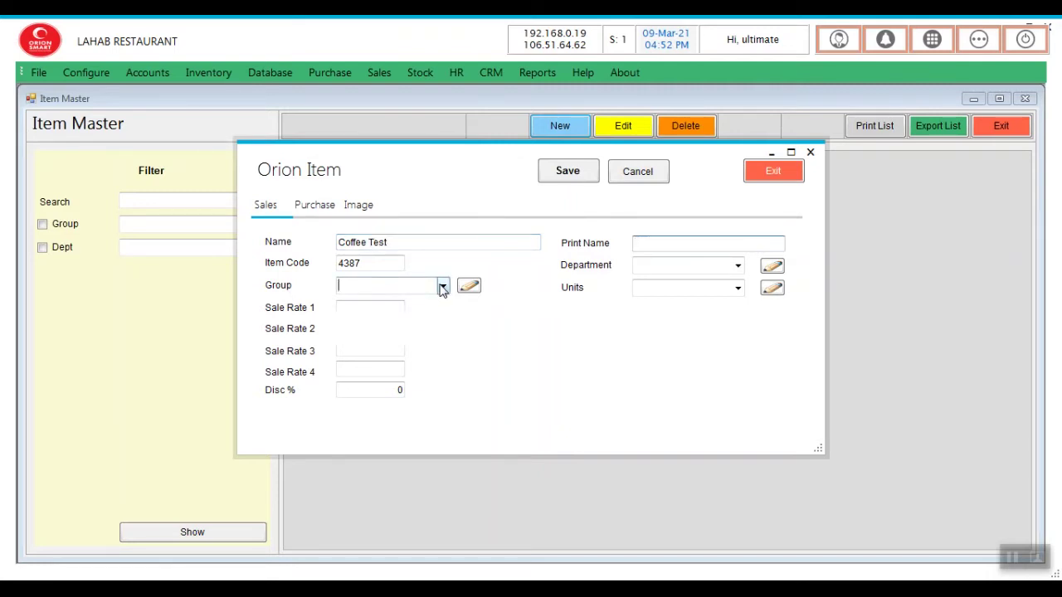
pyautogui.click(481, 305)
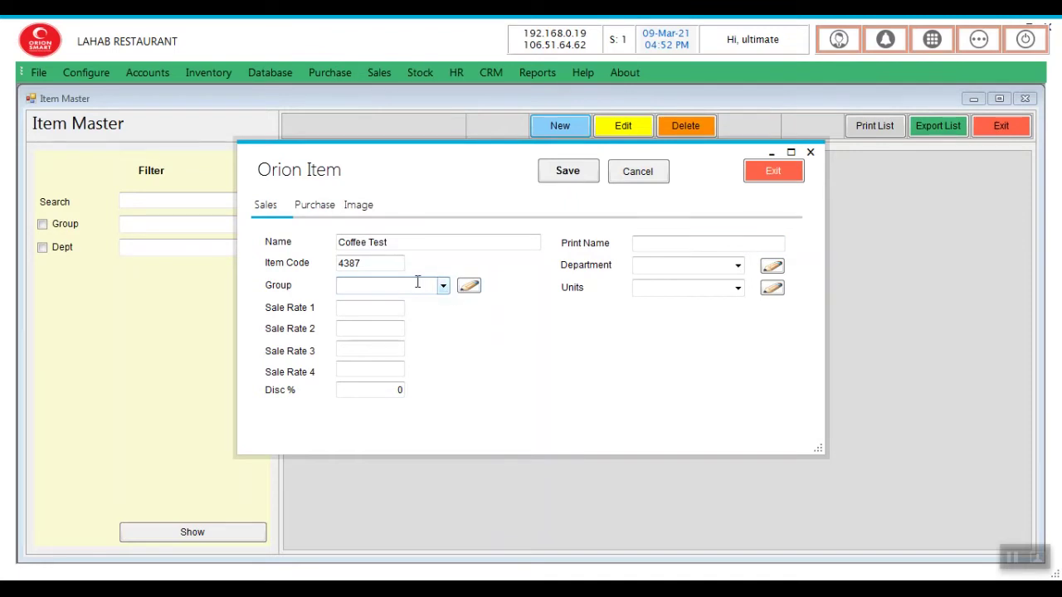
pyautogui.write('Be')
pyautogui.press('Tab')
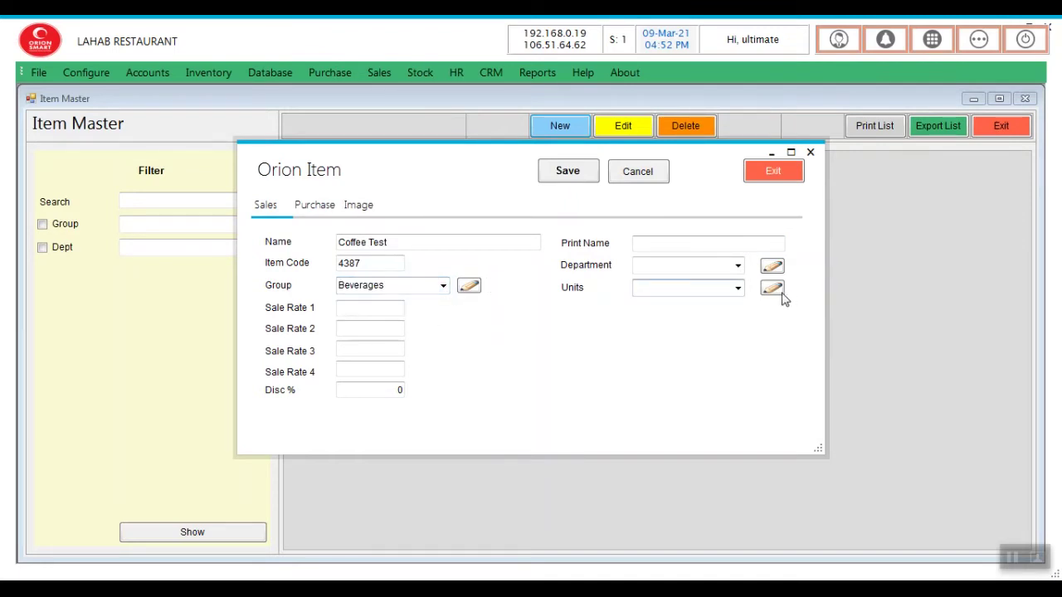
pyautogui.click(738, 288)
pyautogui.click(695, 328)
pyautogui.click(737, 265)
pyautogui.click(720, 278)
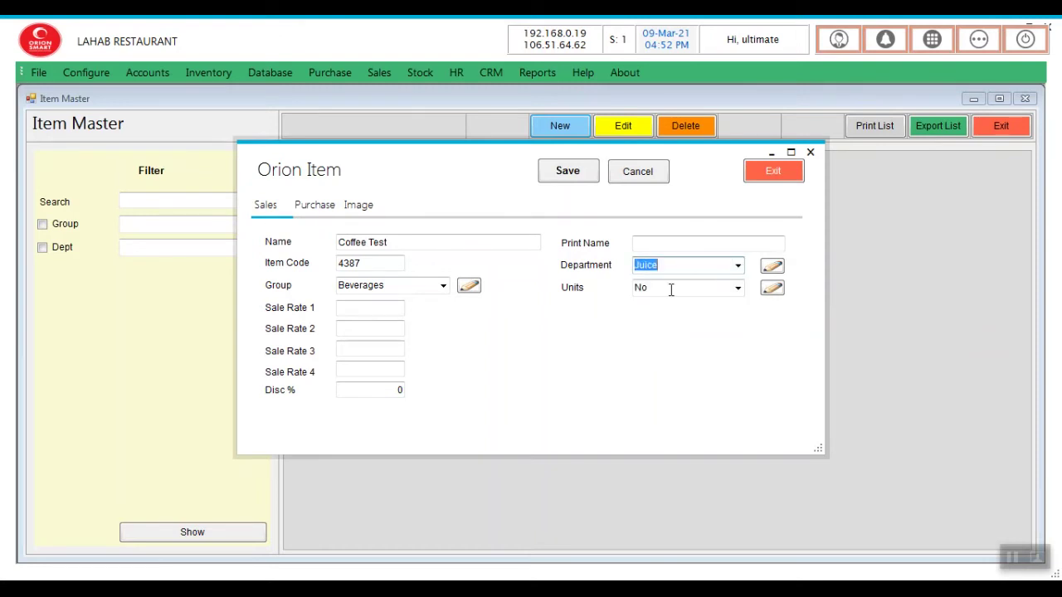
pyautogui.click(382, 307)
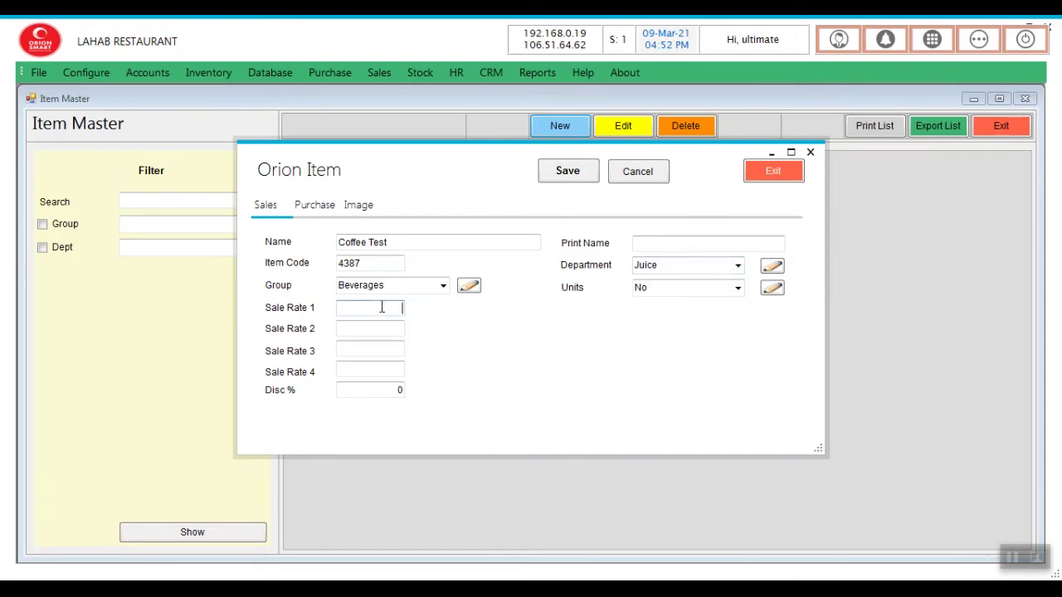
pyautogui.write('50')
pyautogui.click(567, 181)
pyautogui.click(580, 363)
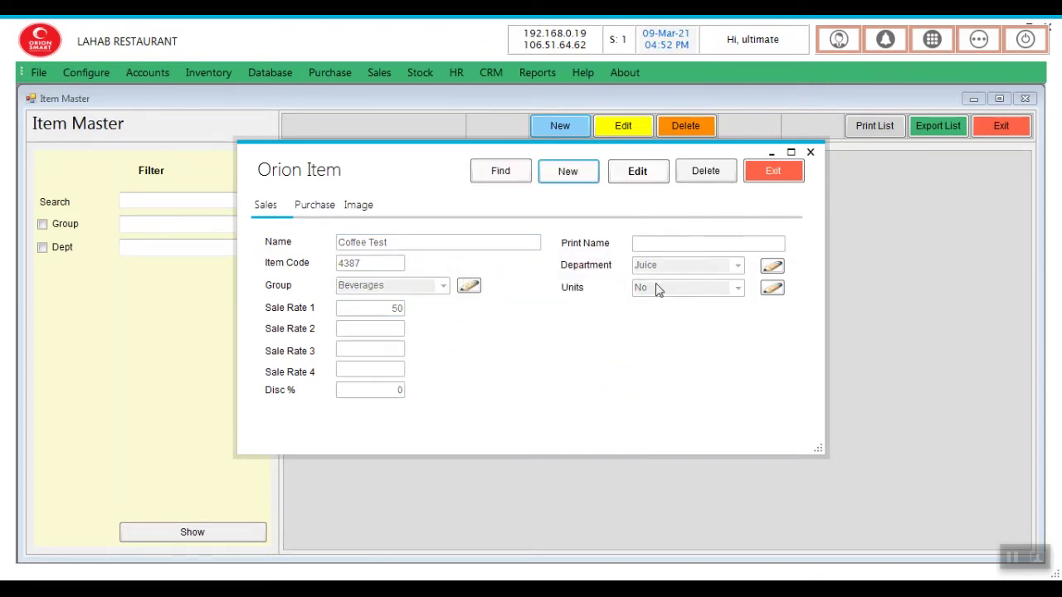
# Step: Close the item entry form and the Item Master window
pyautogui.click(781, 176)
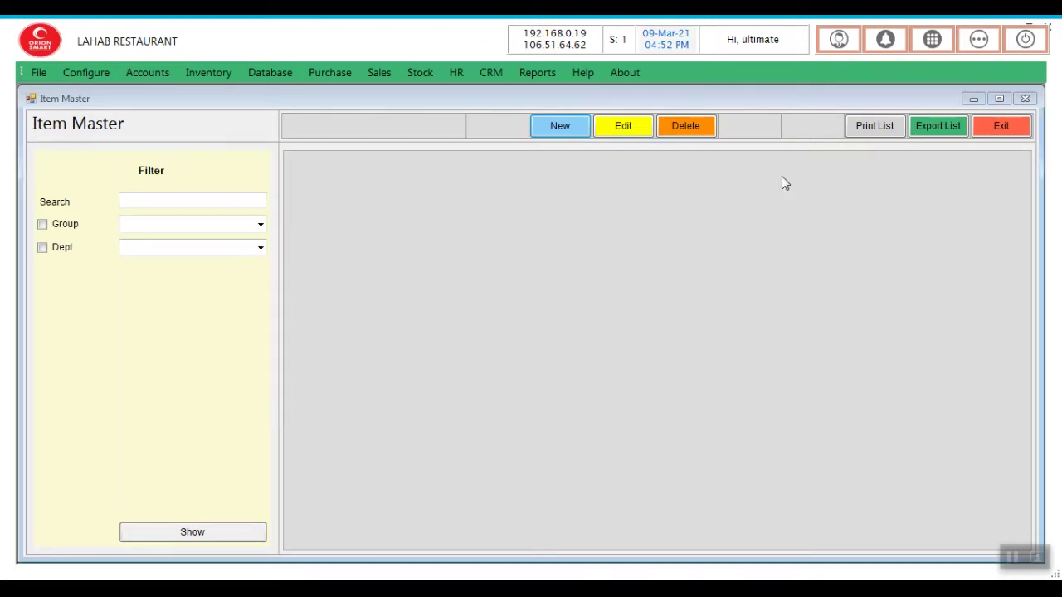
pyautogui.click(1002, 129)
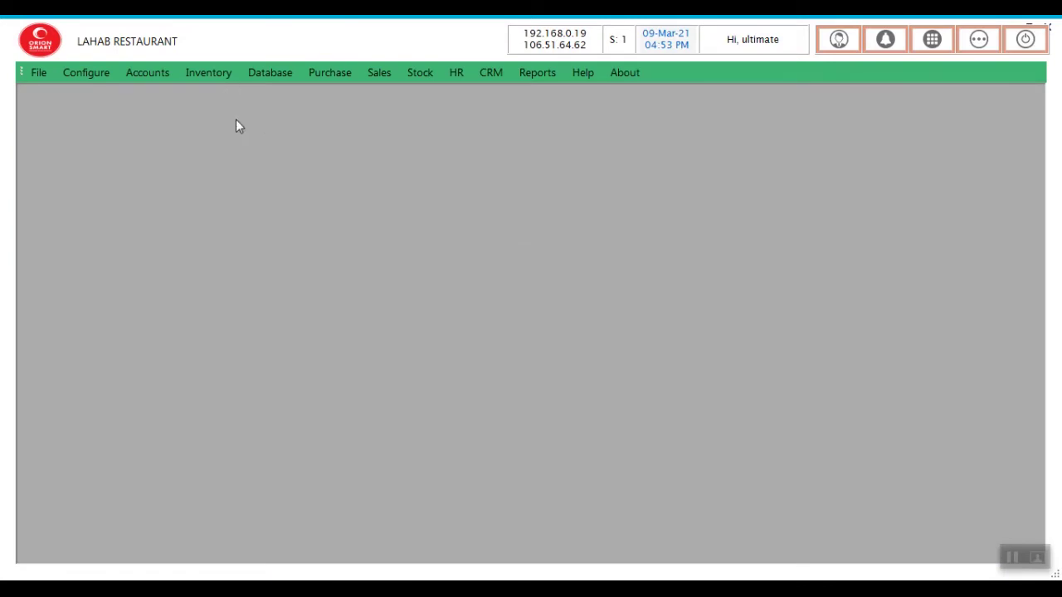
pyautogui.click(231, 74)
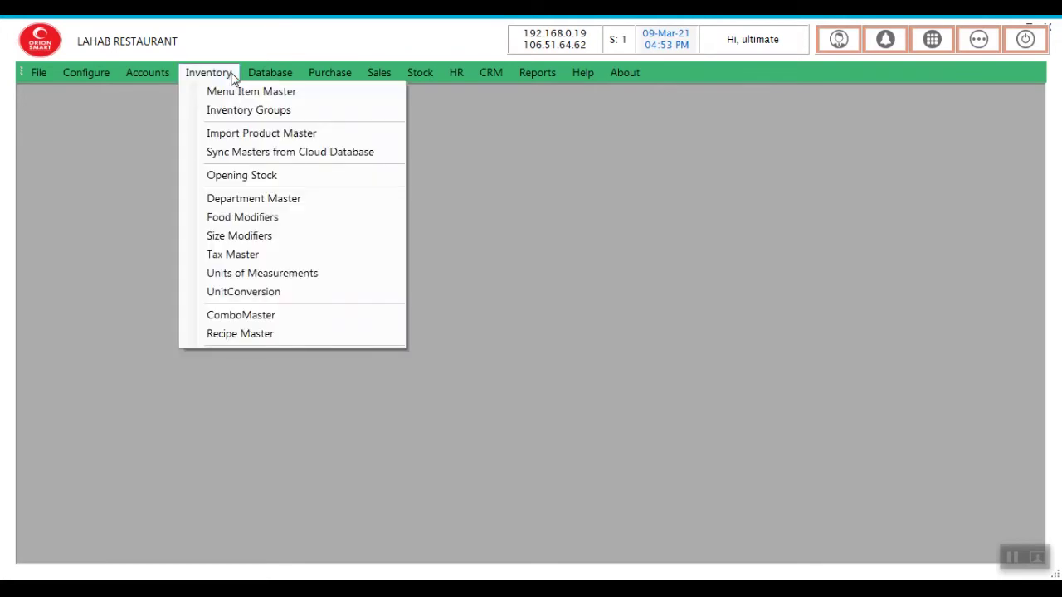
# Step: Start a new bill of materials in Recipe Master with Coffee Test as the BOM item
pyautogui.click(248, 336)
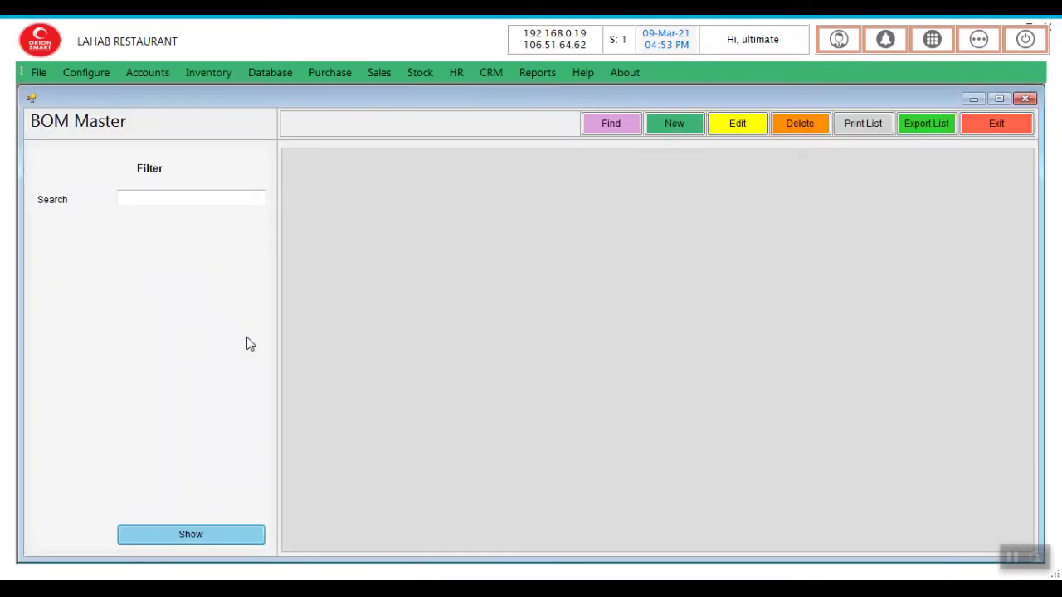
pyautogui.click(693, 132)
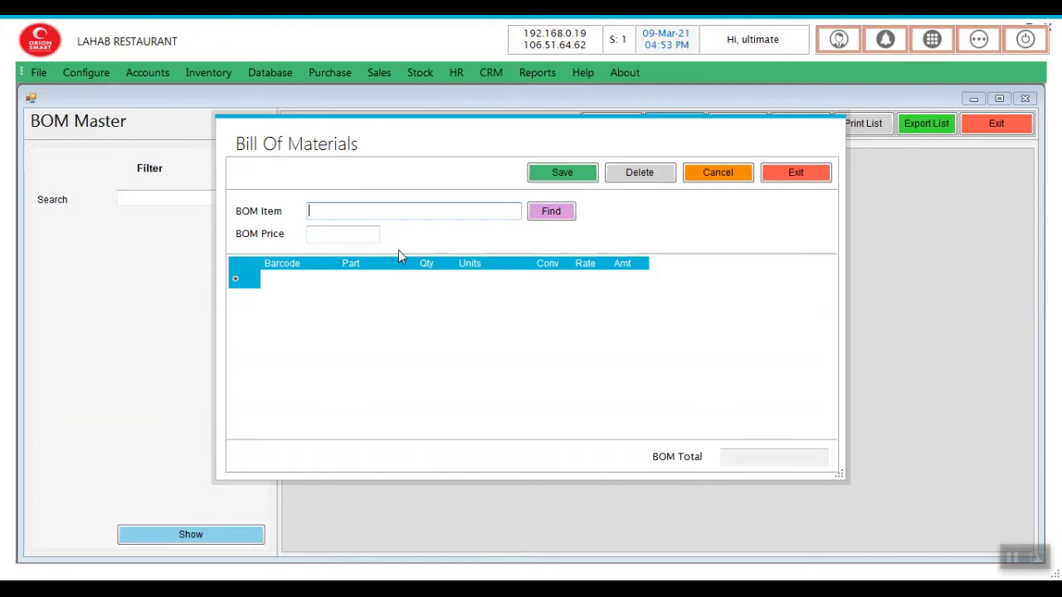
pyautogui.click(551, 212)
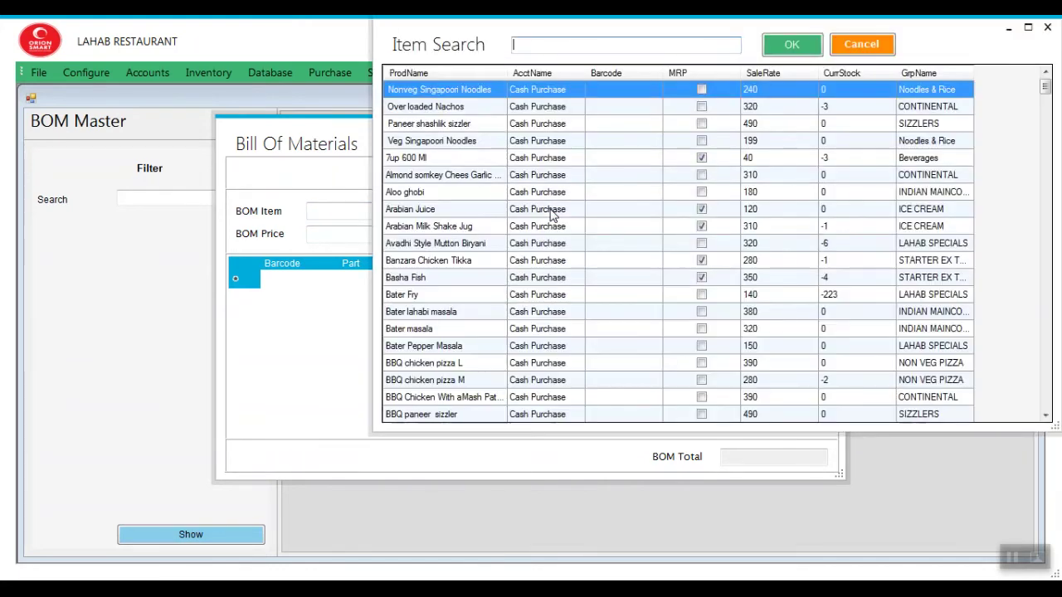
pyautogui.write('coff')
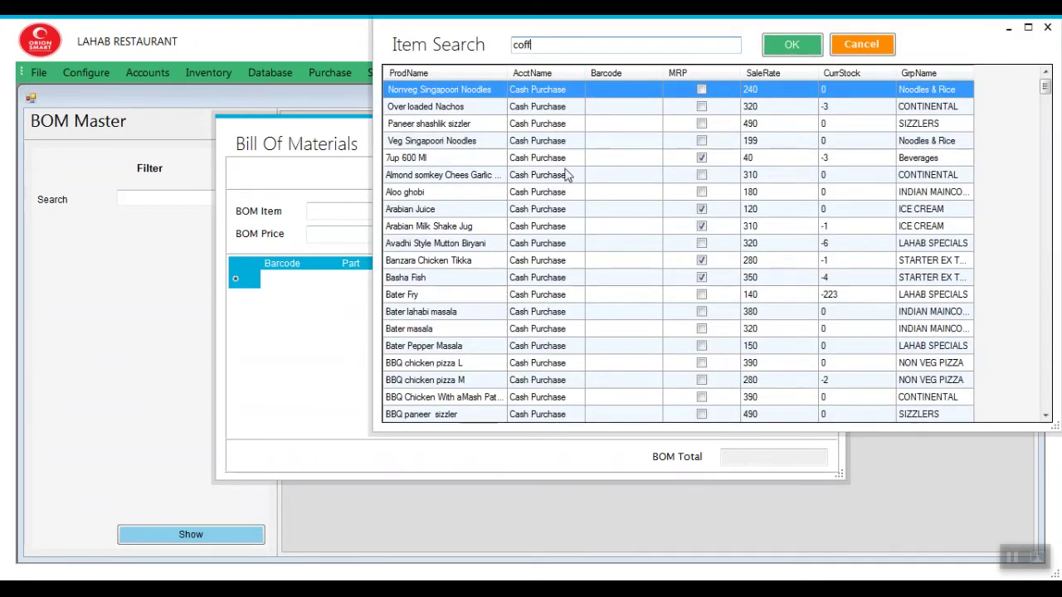
pyautogui.click(538, 108)
pyautogui.doubleClick(537, 109)
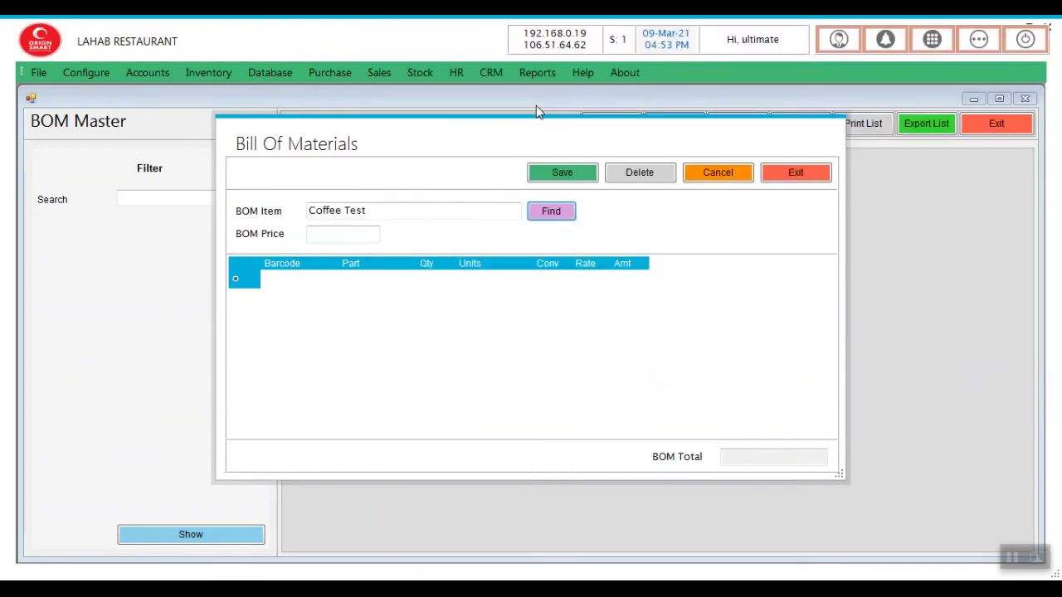
pyautogui.click(348, 287)
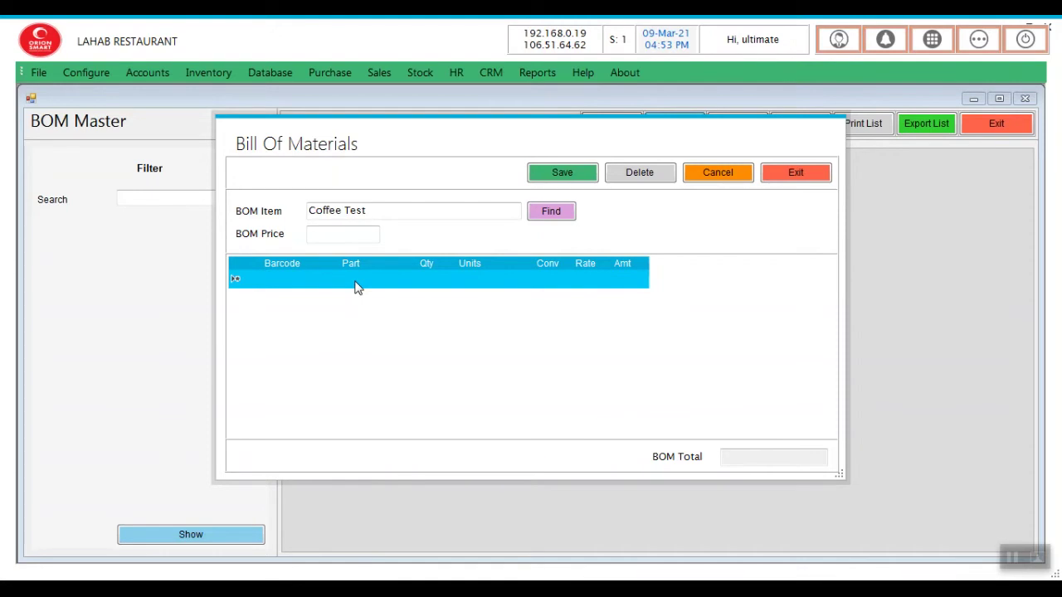
# Step: Add Coffee Powder to the Coffee Test recipe with quantity 0.1 Kg
pyautogui.click(282, 279)
pyautogui.press('Return')
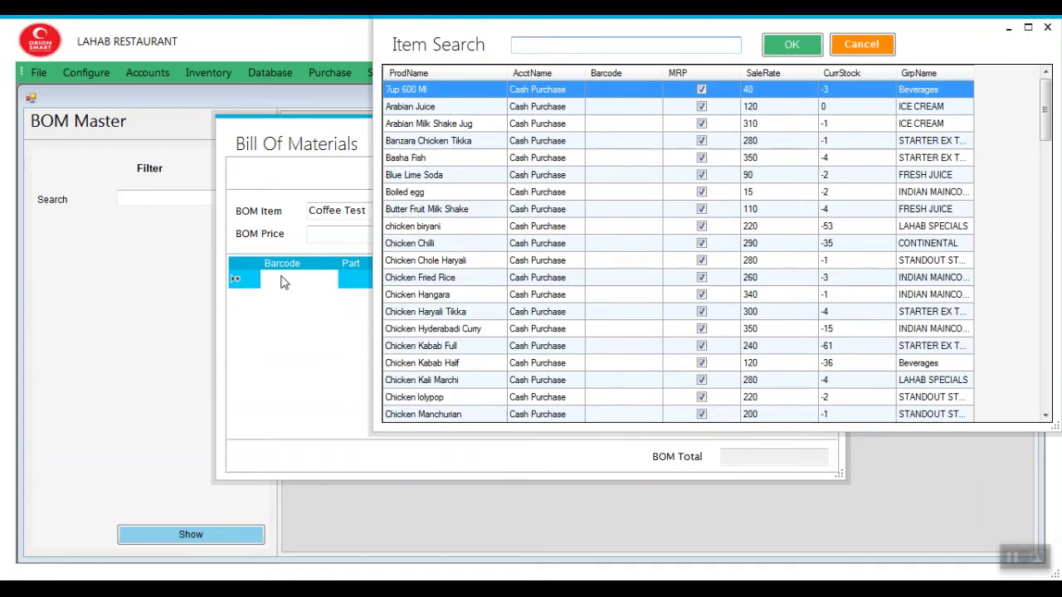
pyautogui.write('coff')
pyautogui.doubleClick(437, 93)
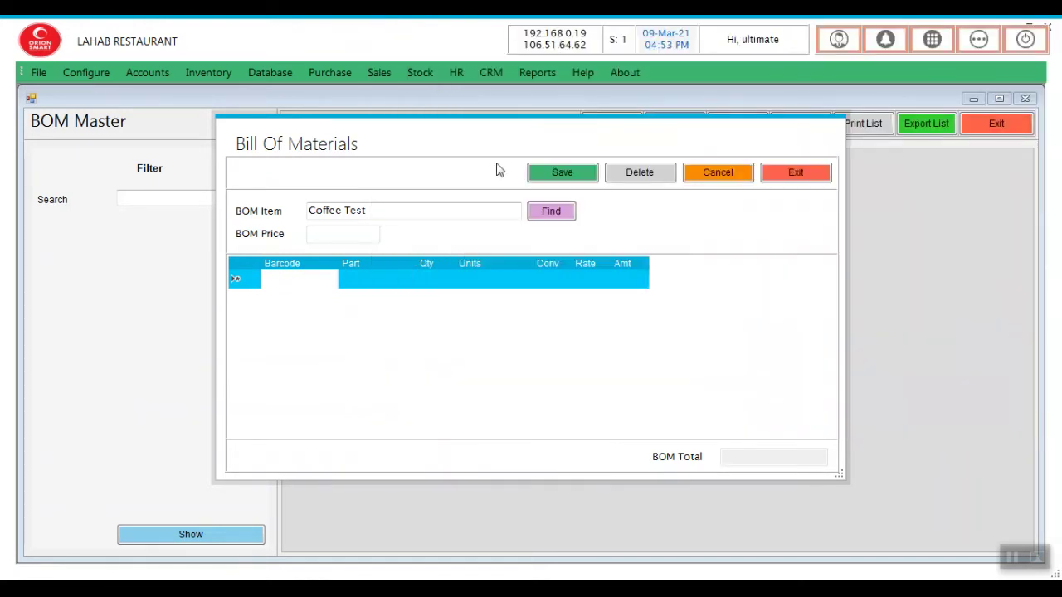
pyautogui.click(439, 285)
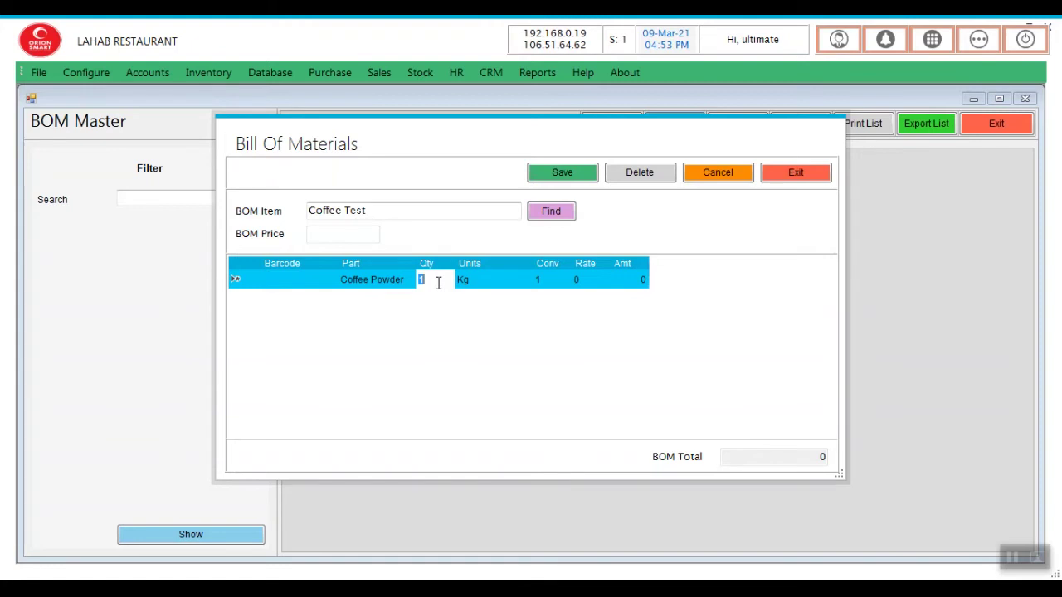
pyautogui.write('0.1')
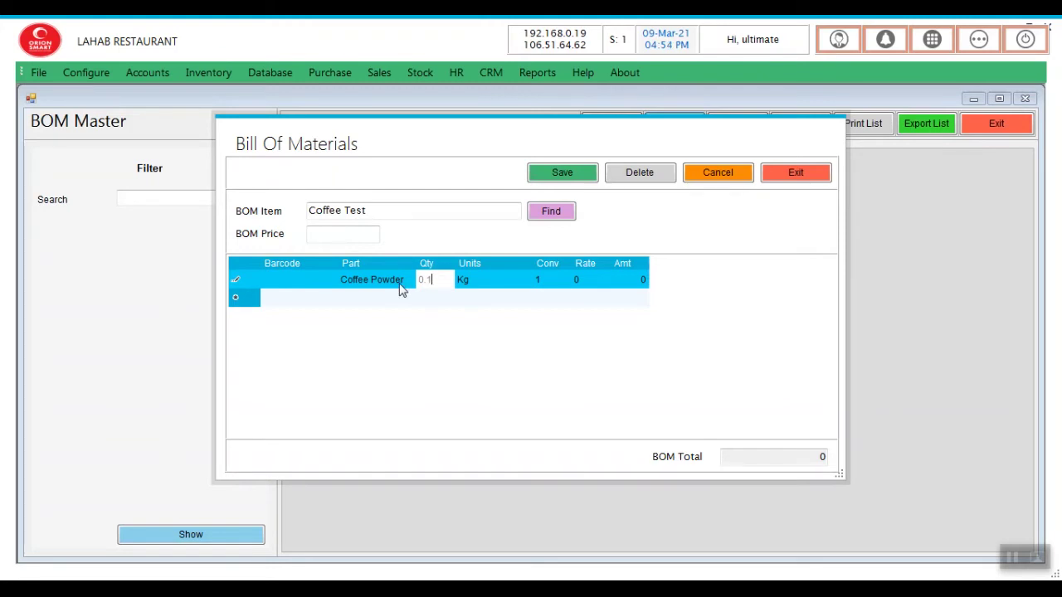
pyautogui.press('Tab')
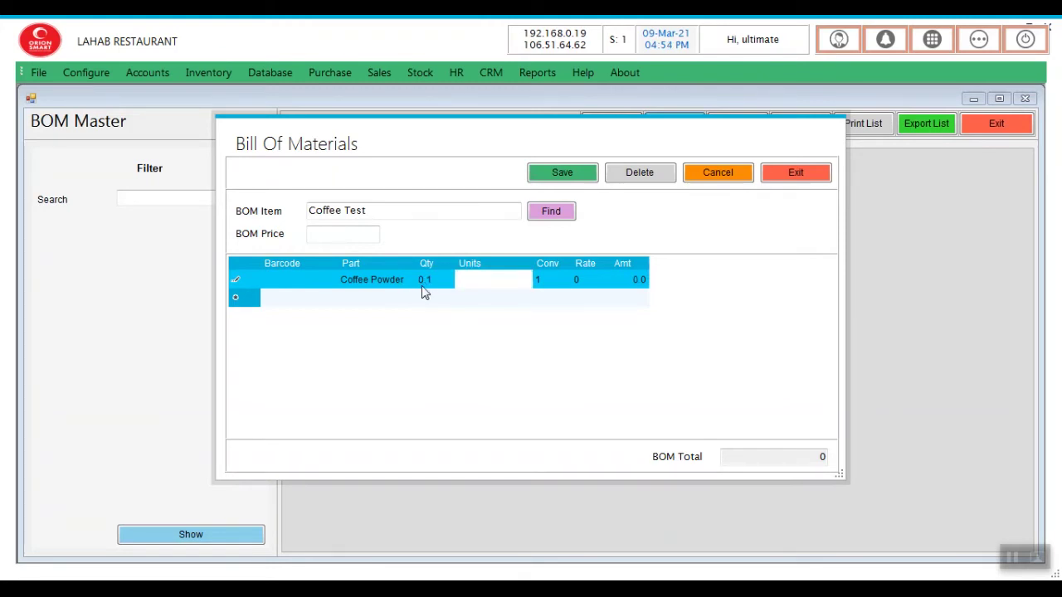
pyautogui.press('Tab')
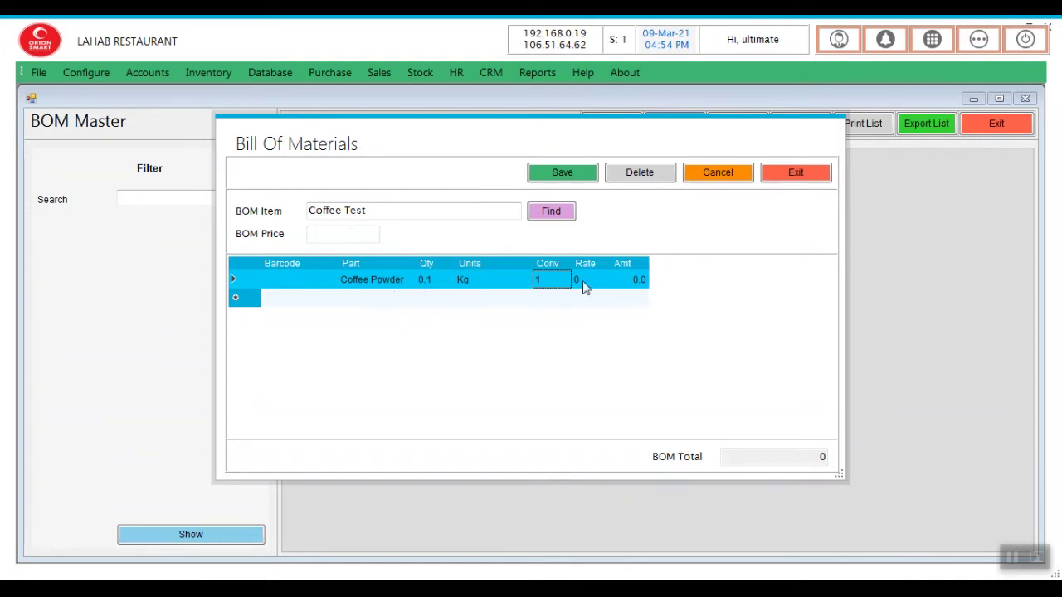
pyautogui.press('Tab')
pyautogui.click(357, 302)
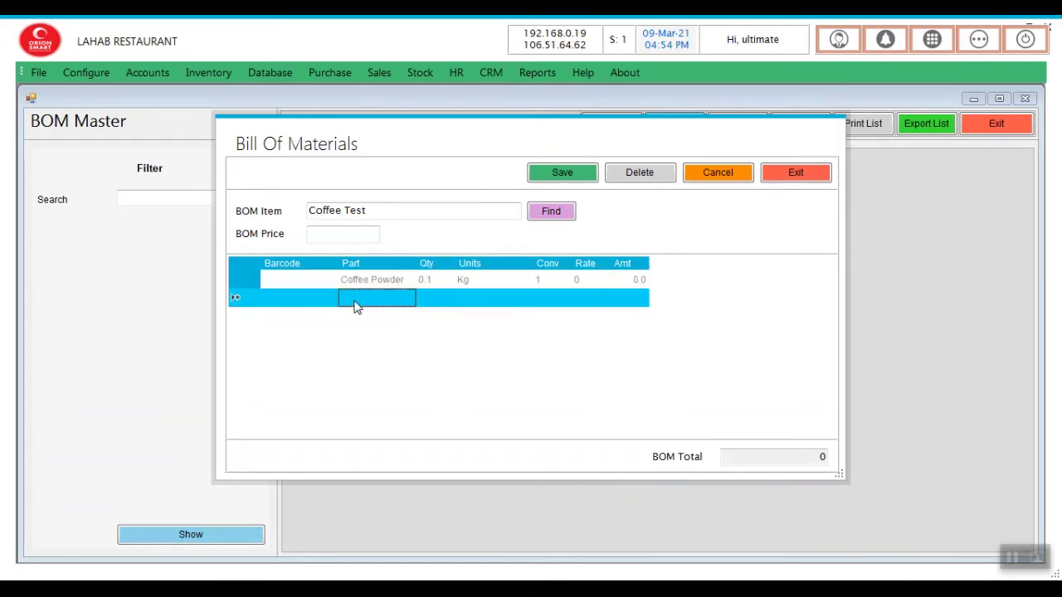
# Step: Add Sugar as the second recipe ingredient at 0.1 Kg
pyautogui.click(307, 301)
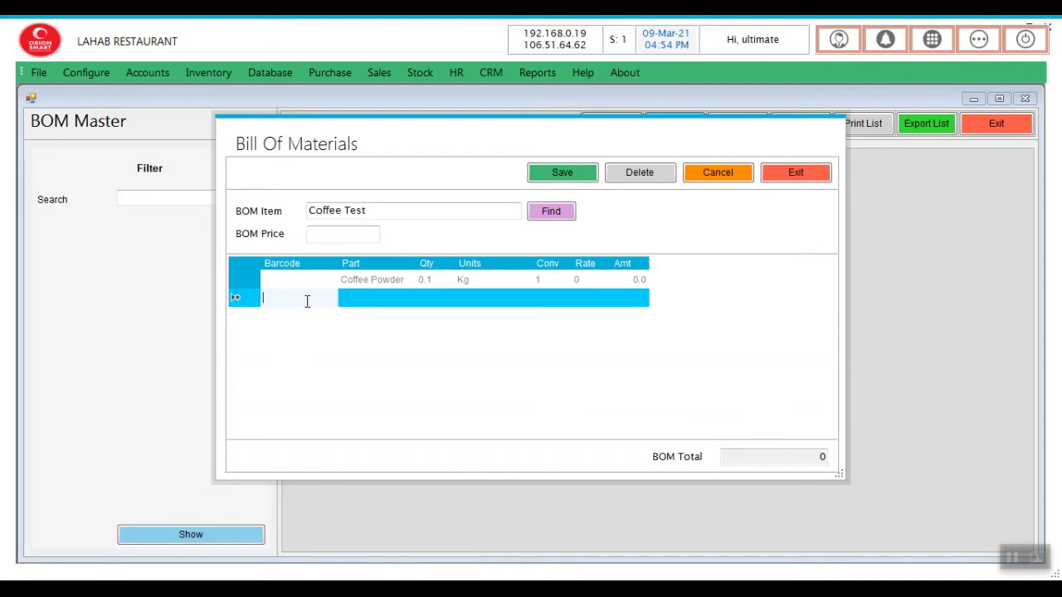
pyautogui.press('Return')
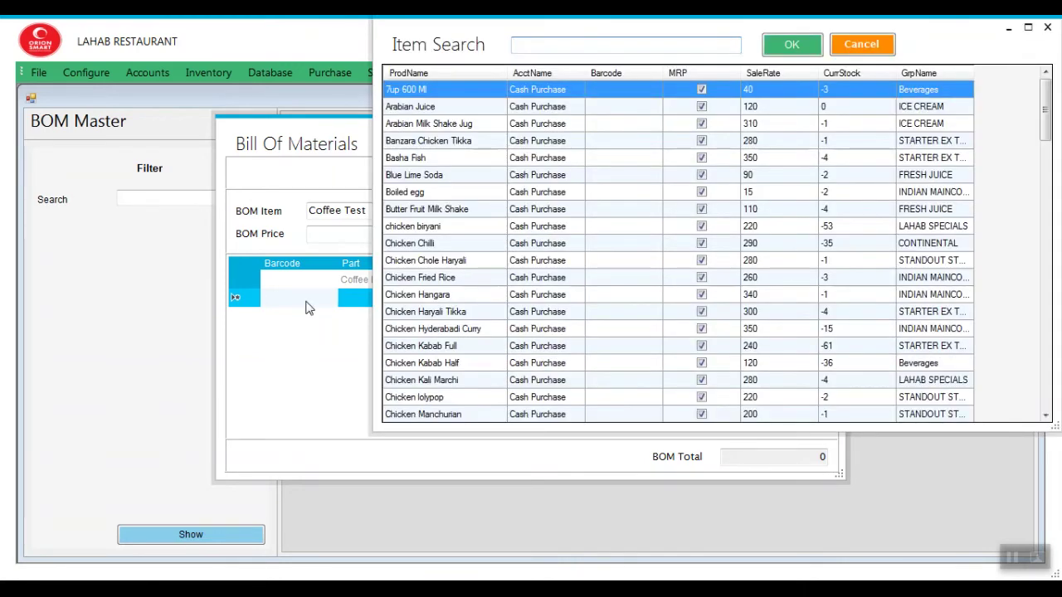
pyautogui.write('gar')
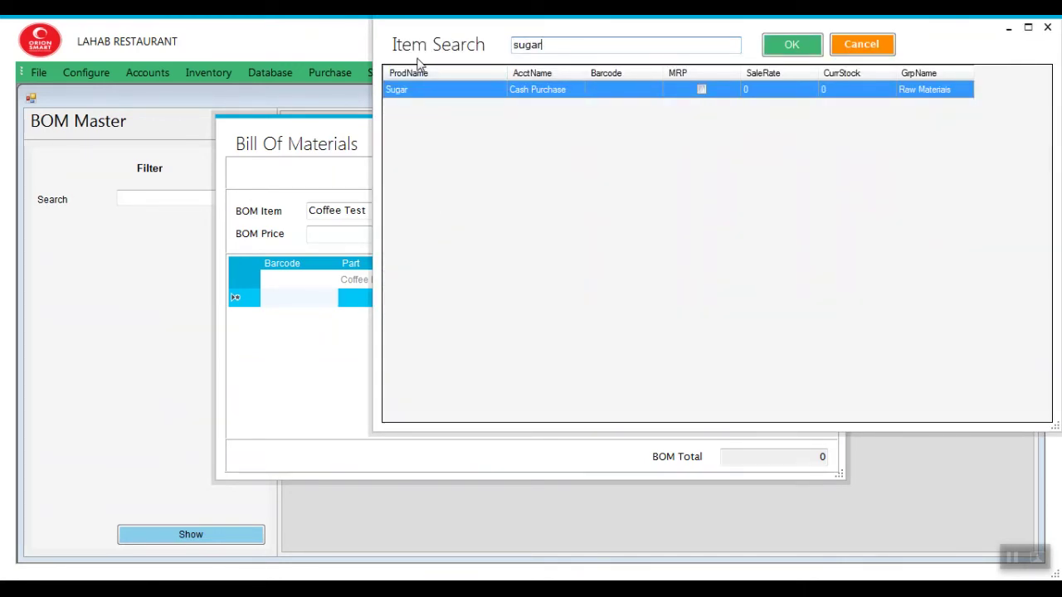
pyautogui.doubleClick(415, 96)
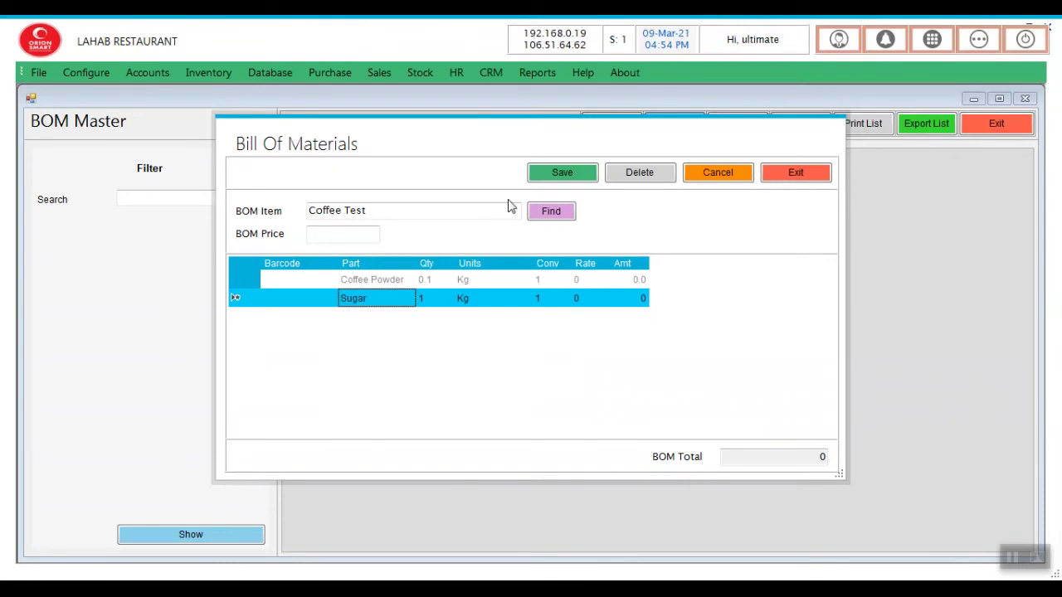
pyautogui.click(431, 297)
pyautogui.write('0')
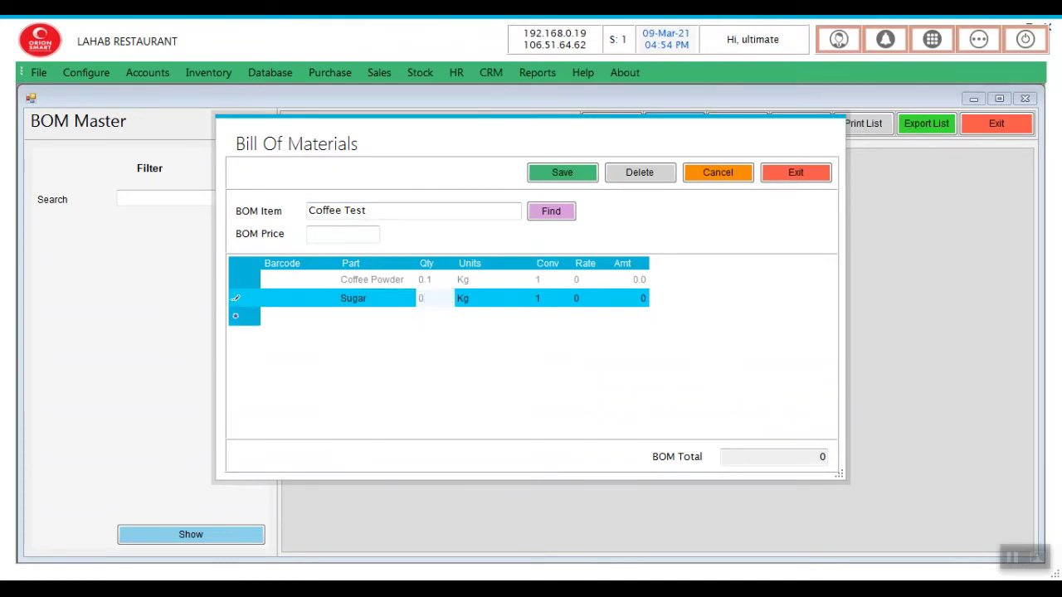
pyautogui.write('.1')
pyautogui.press('Tab')
# Step: Add Nandini Milk at 0.1 Ltr as the third ingredient and save the recipe
pyautogui.click(283, 317)
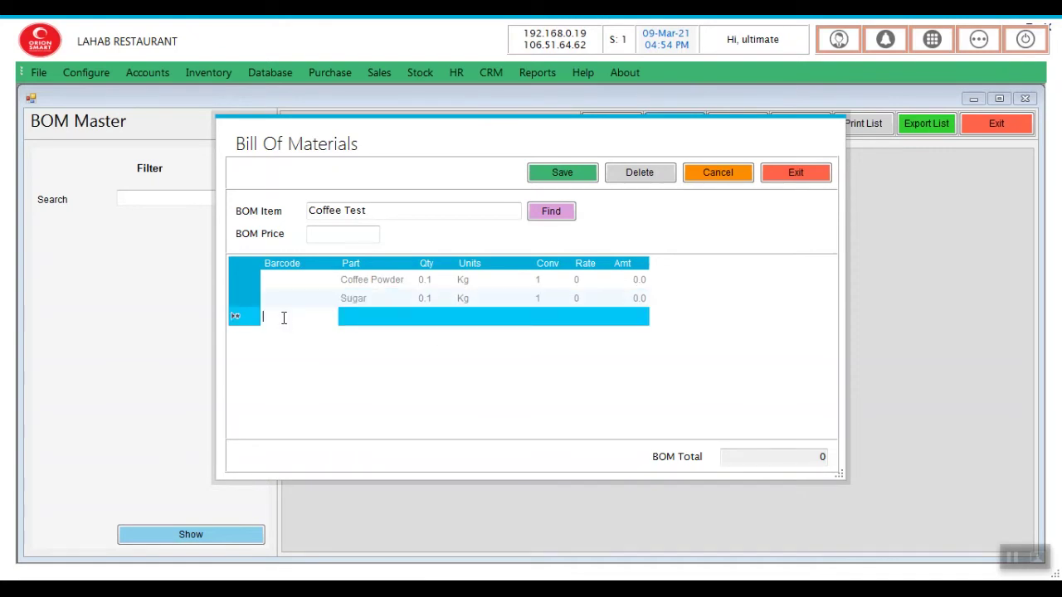
pyautogui.press('Return')
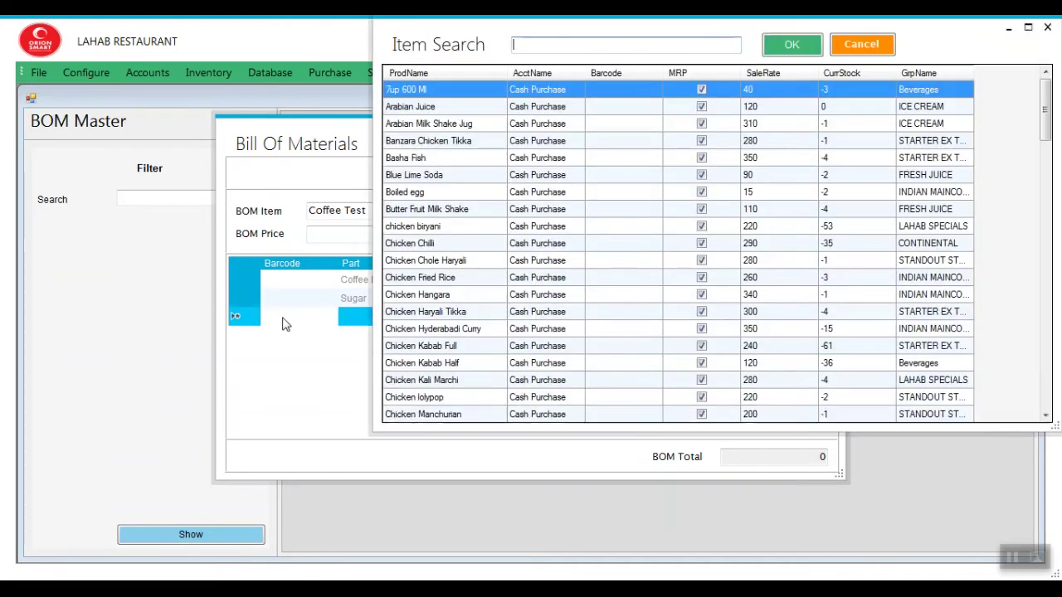
pyautogui.write('milk')
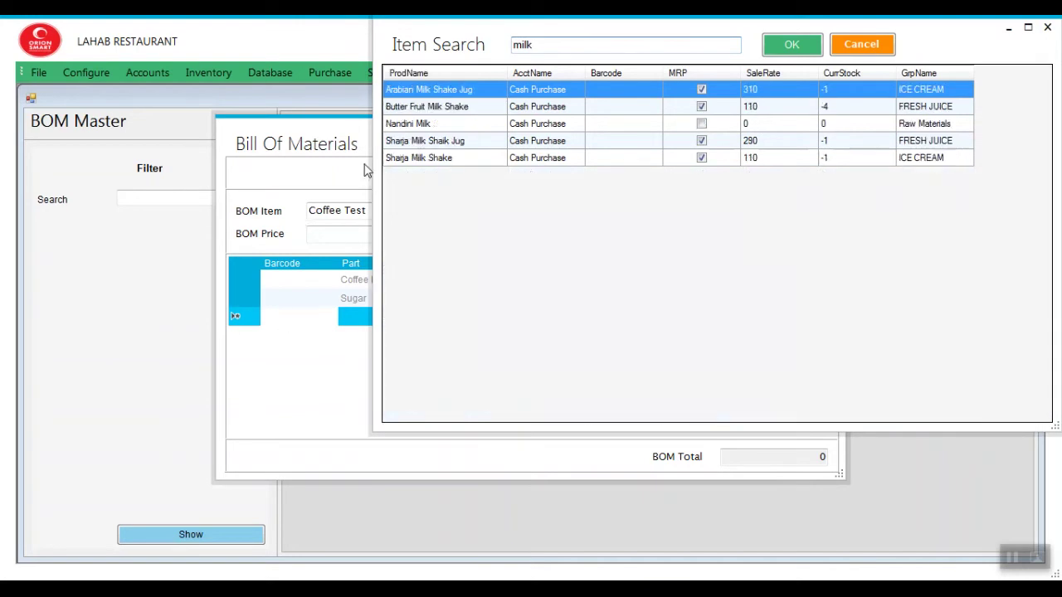
pyautogui.doubleClick(425, 124)
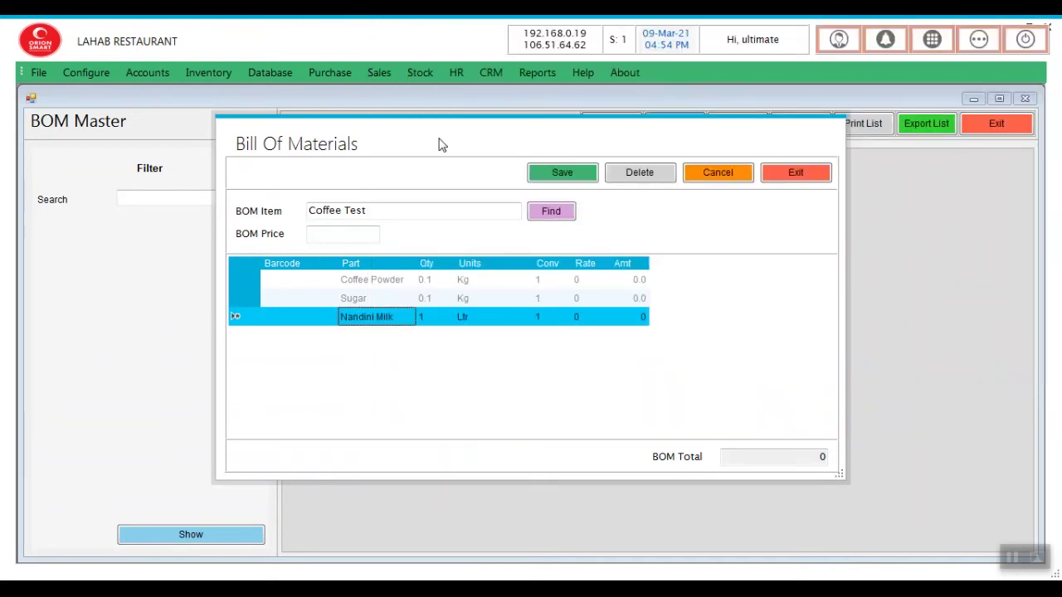
pyautogui.click(426, 320)
pyautogui.write('0')
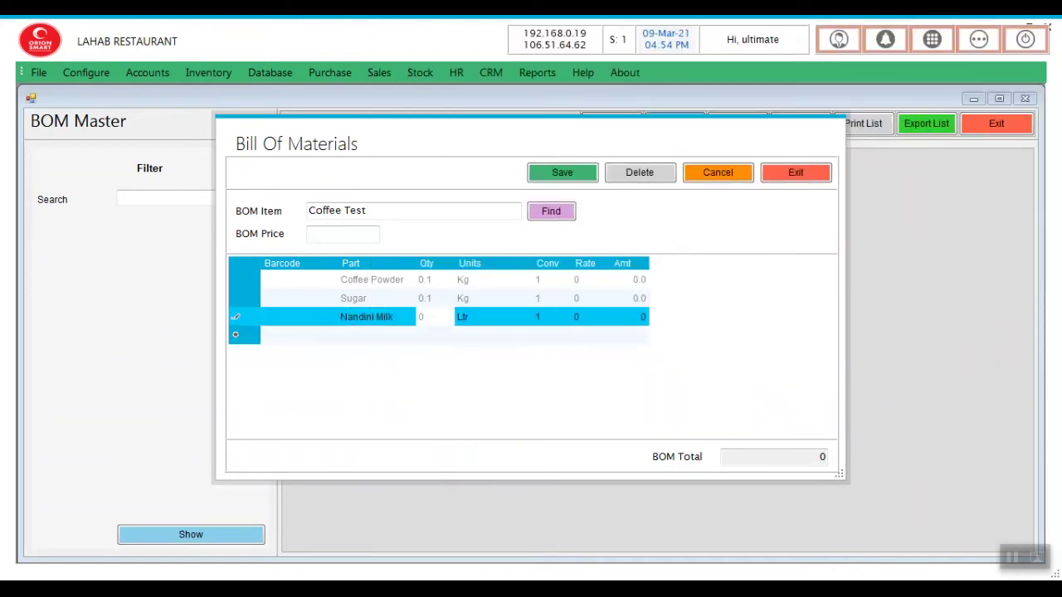
pyautogui.write('.1')
pyautogui.press('Tab')
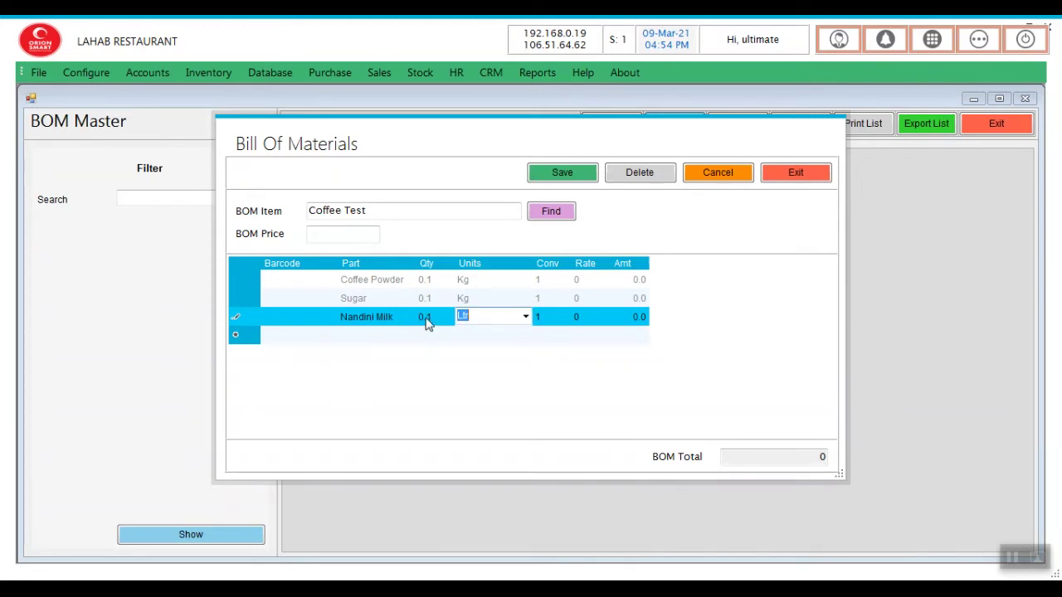
pyautogui.press('Tab')
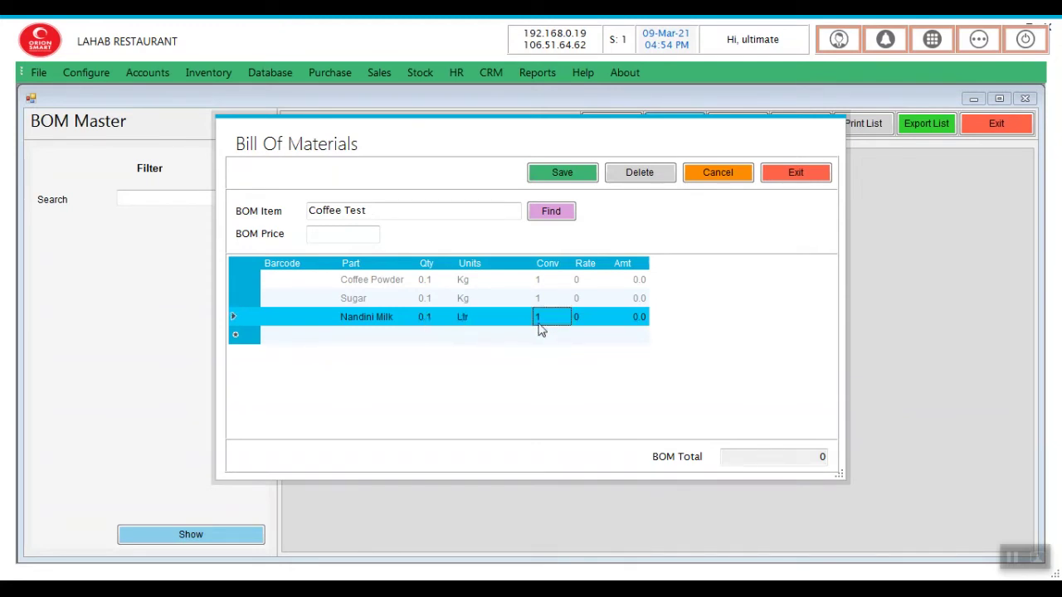
pyautogui.press('Tab')
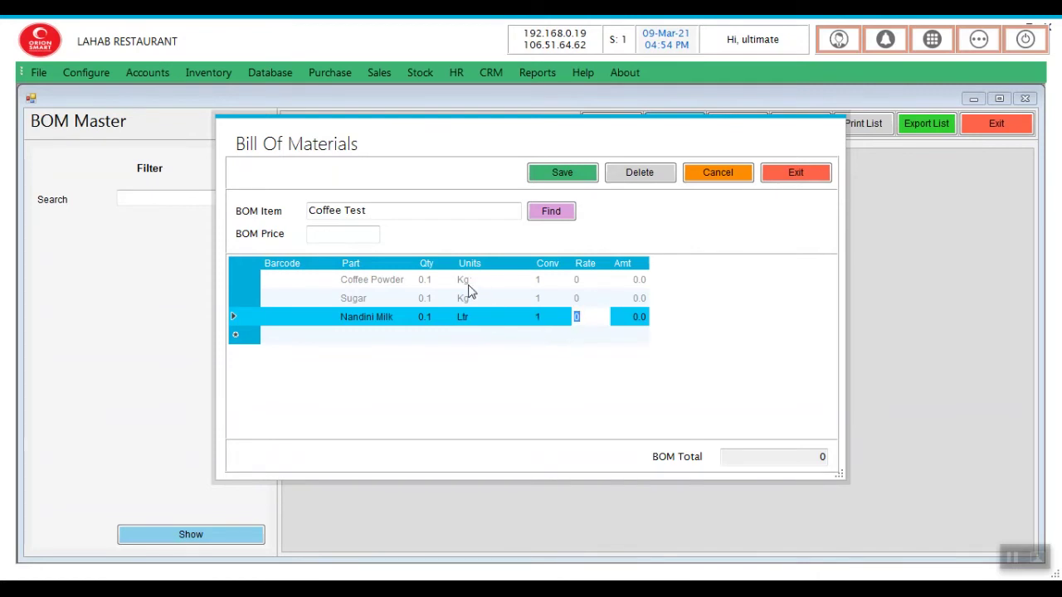
pyautogui.click(568, 176)
pyautogui.click(516, 365)
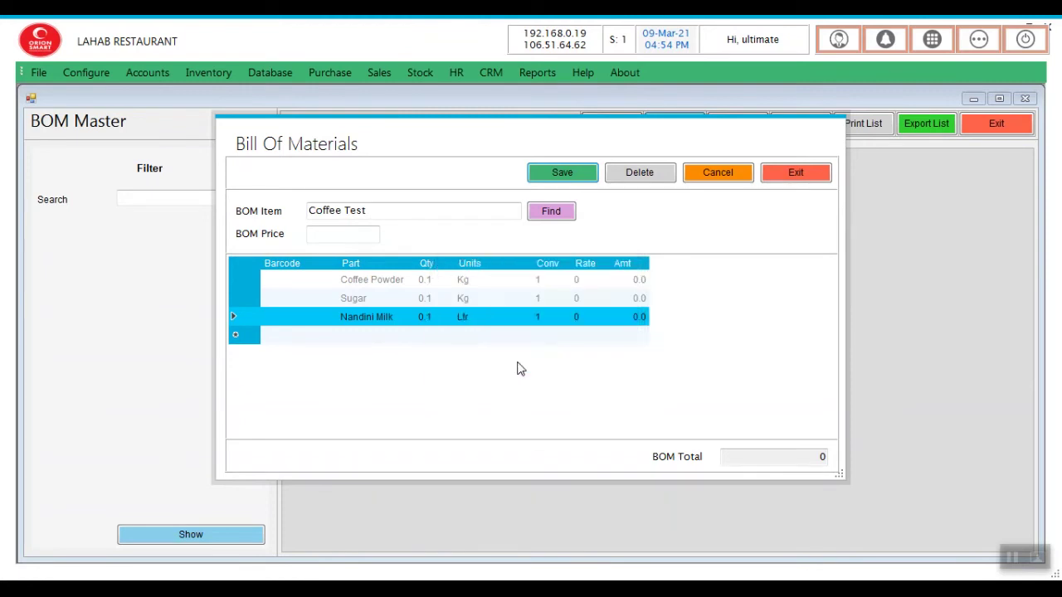
pyautogui.click(552, 365)
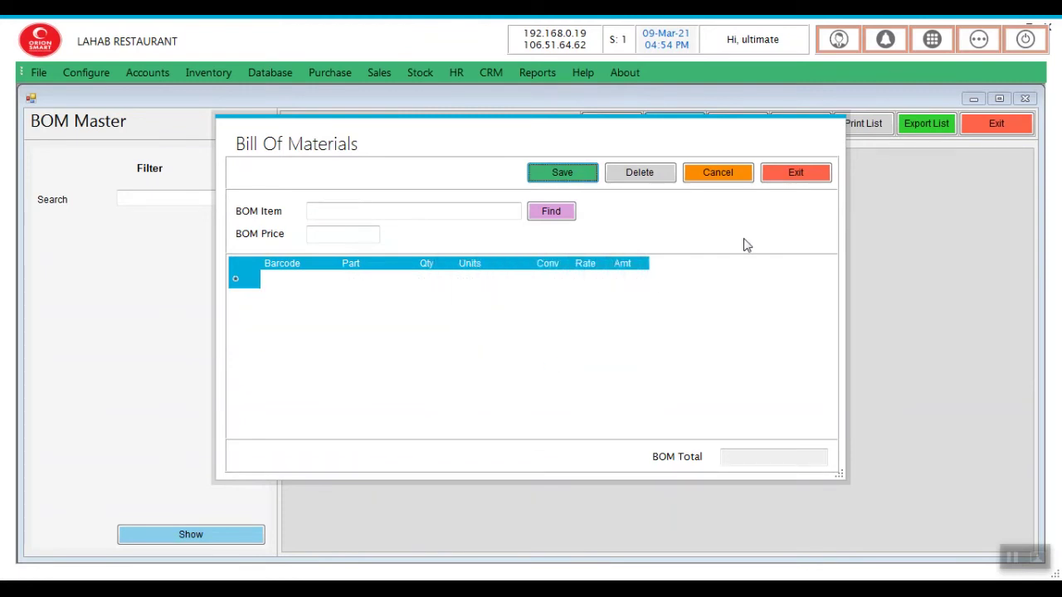
# Step: Close the BOM windows and view Current Stock for Raw Materials, showing all three items at 0
pyautogui.click(796, 172)
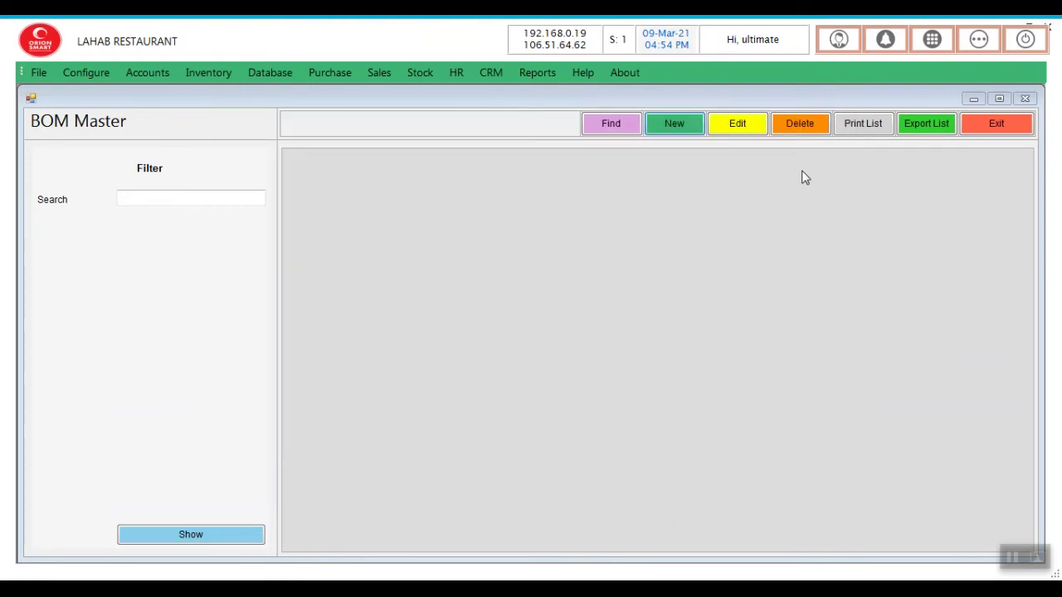
pyautogui.click(977, 124)
pyautogui.click(418, 76)
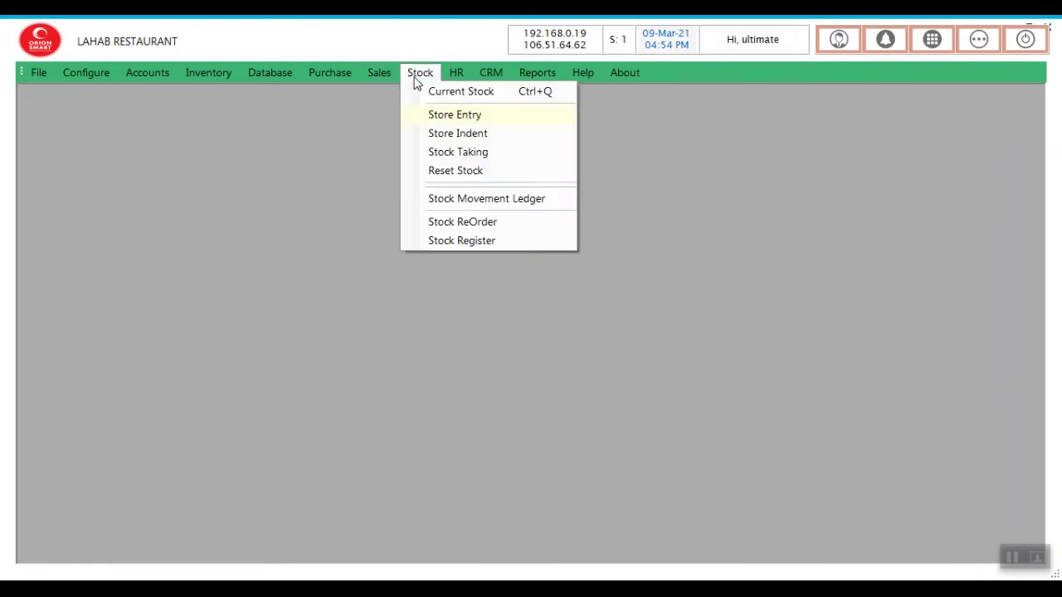
pyautogui.click(442, 100)
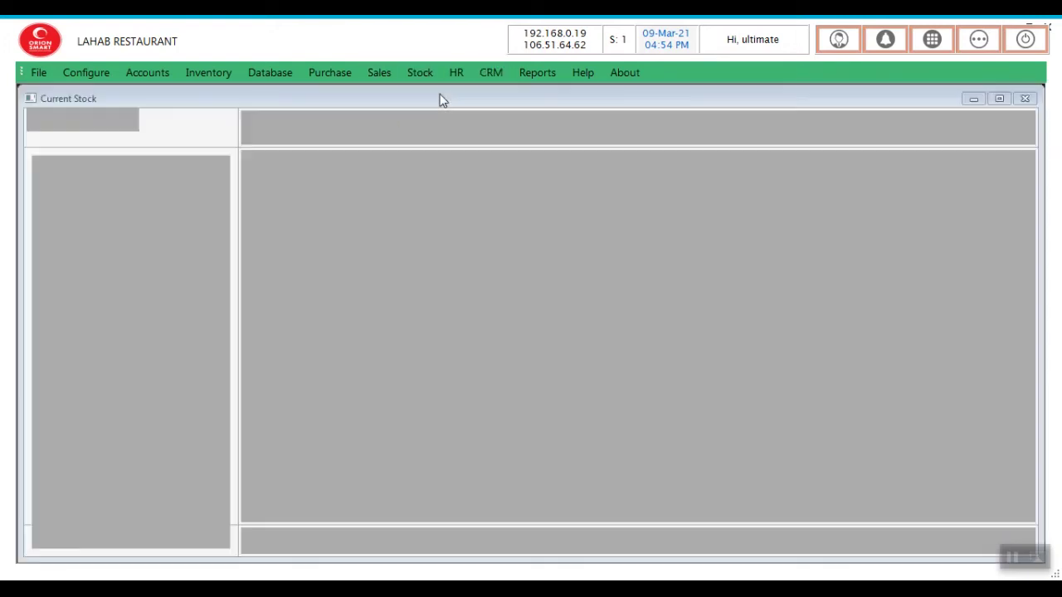
pyautogui.click(73, 229)
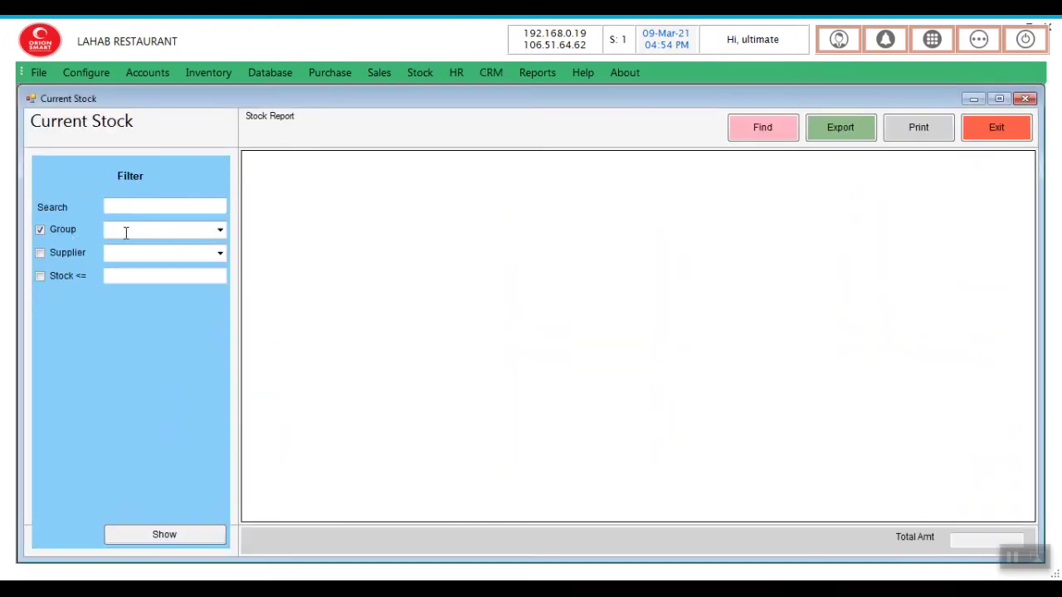
pyautogui.click(126, 232)
pyautogui.write('raw Materials')
pyautogui.press('Return')
pyautogui.click(186, 532)
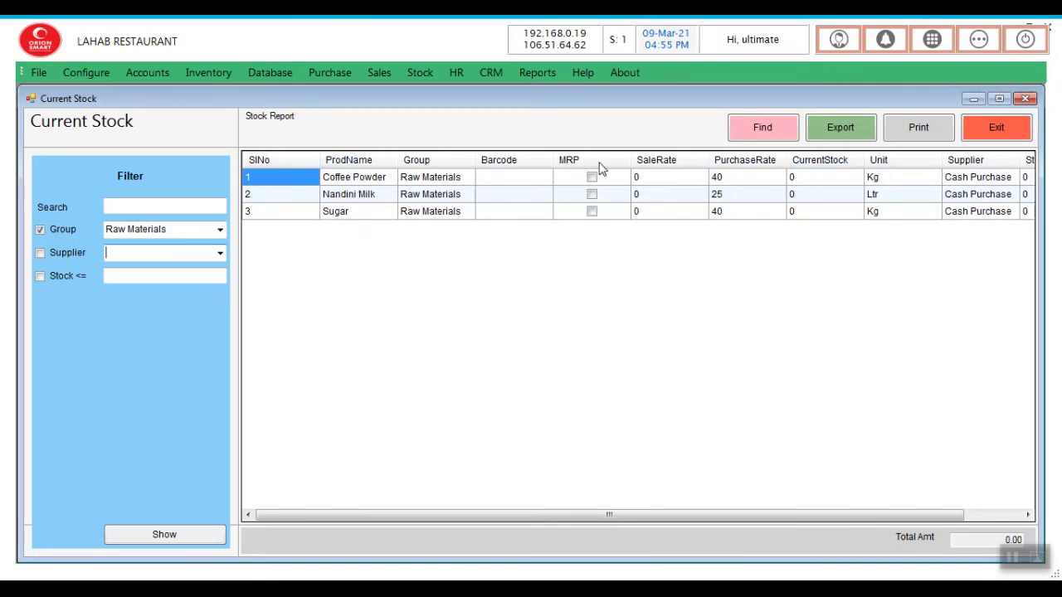
pyautogui.click(1000, 128)
pyautogui.click(340, 74)
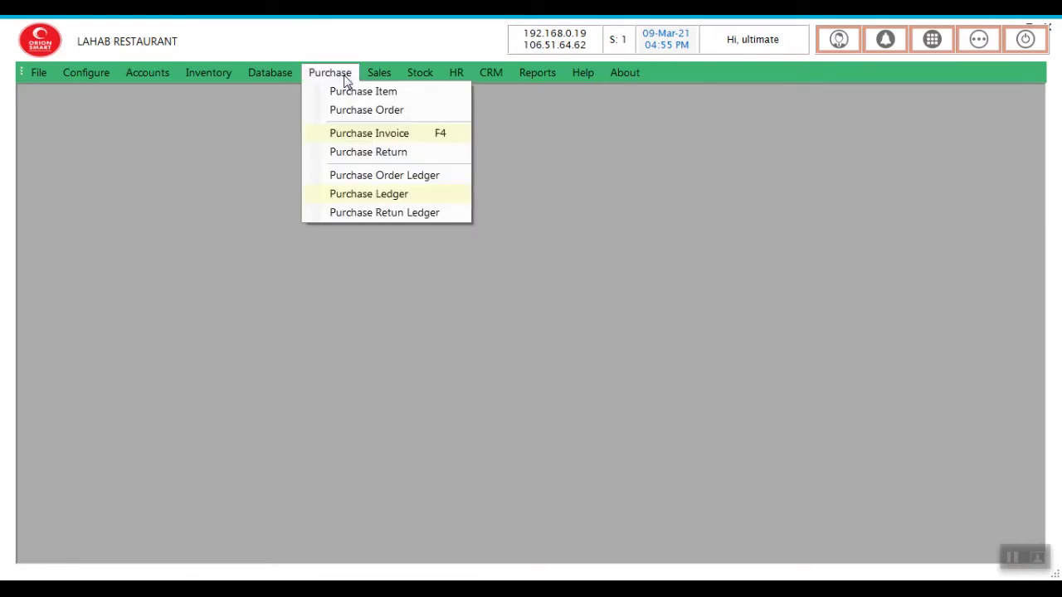
# Step: Start a purchase from VENDOR DETAILS with 10 Coffee Powder, tax Exempted
pyautogui.click(361, 135)
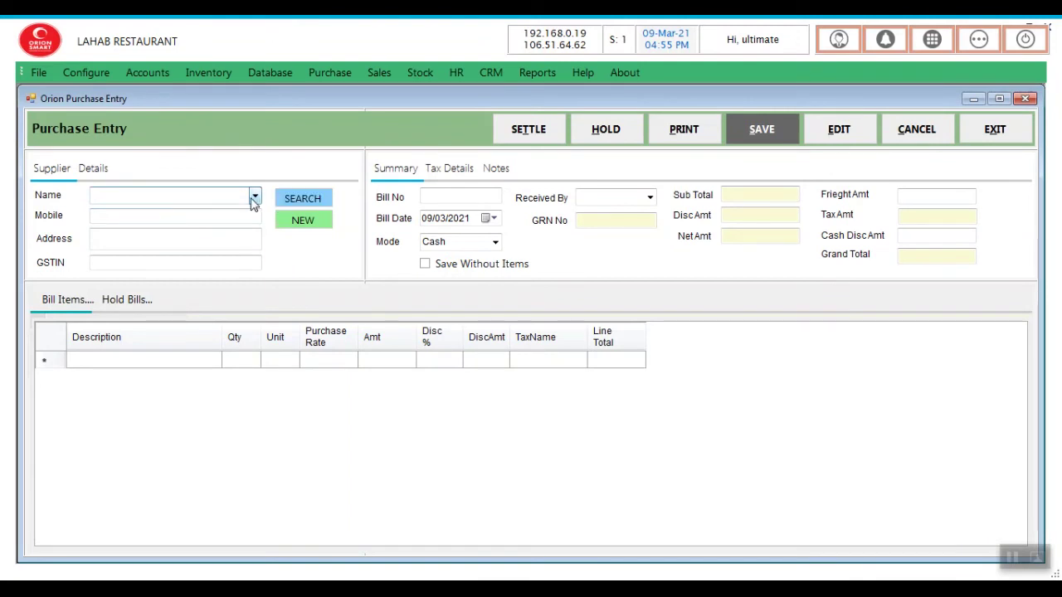
pyautogui.click(254, 197)
pyautogui.click(220, 212)
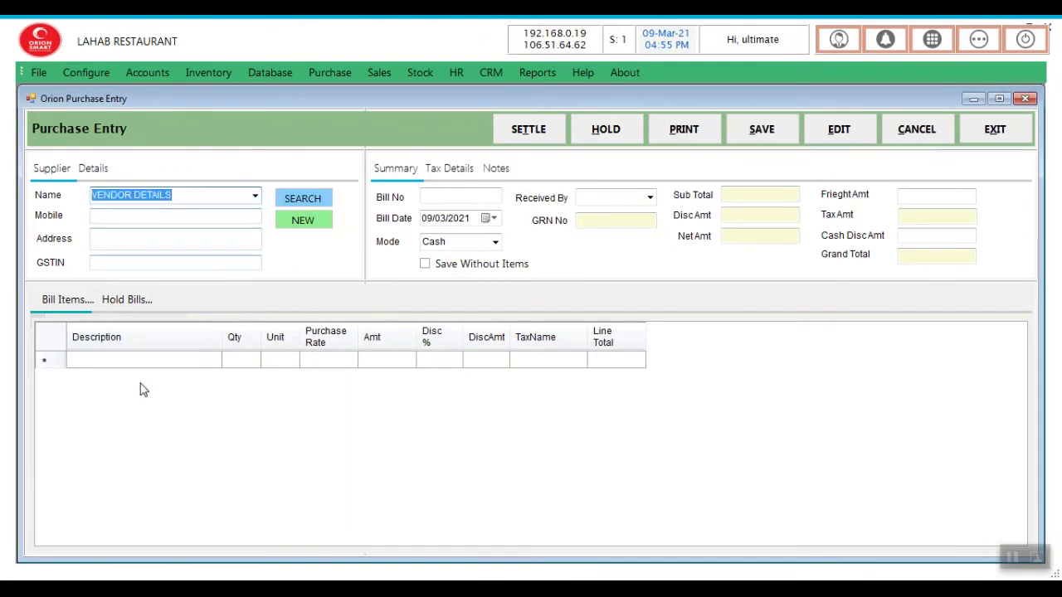
pyautogui.click(123, 361)
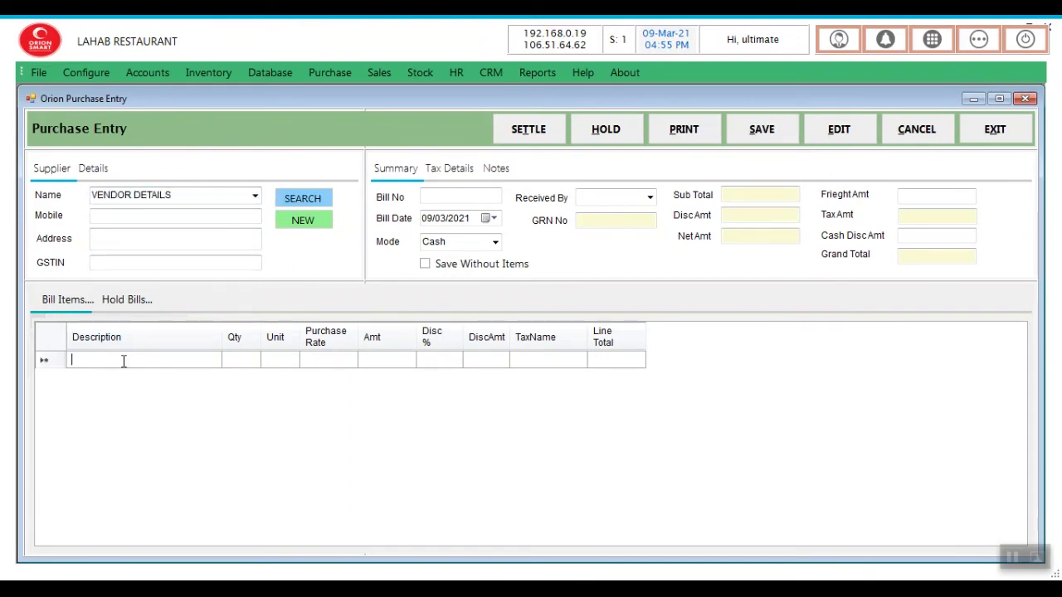
pyautogui.press('Return')
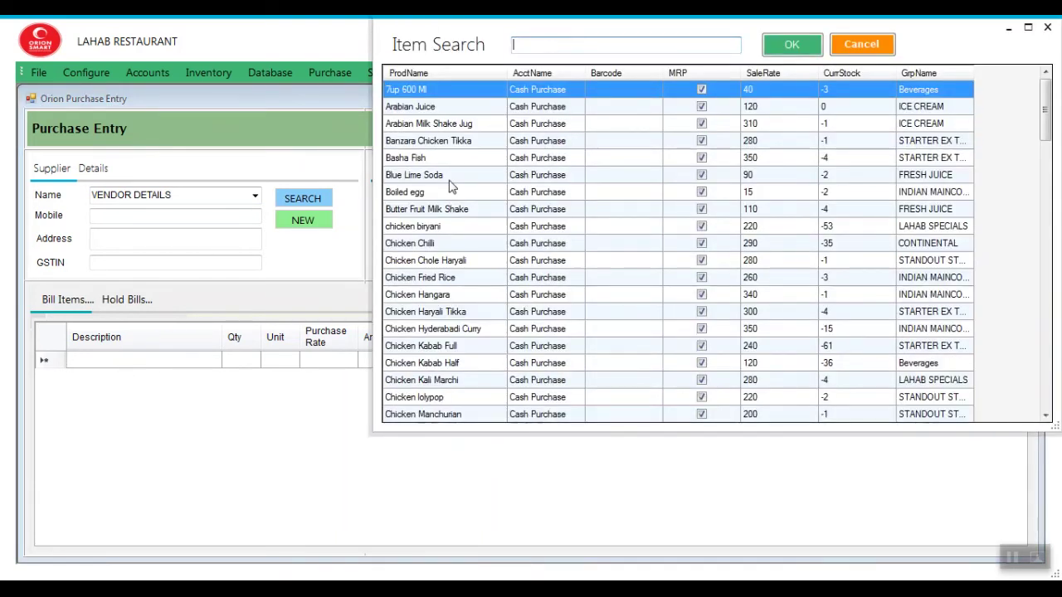
pyautogui.write('coff')
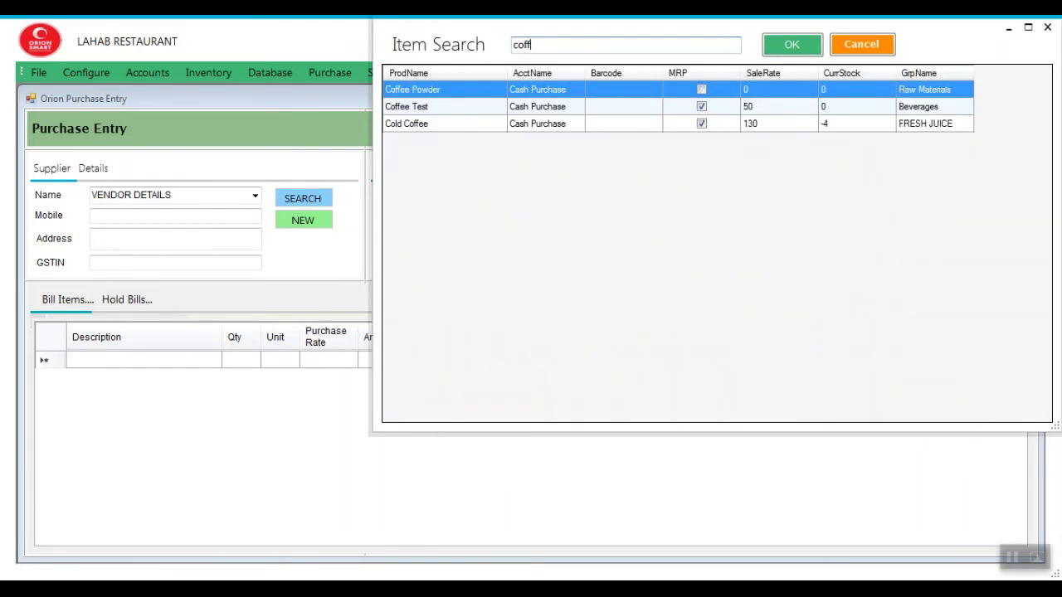
pyautogui.doubleClick(480, 91)
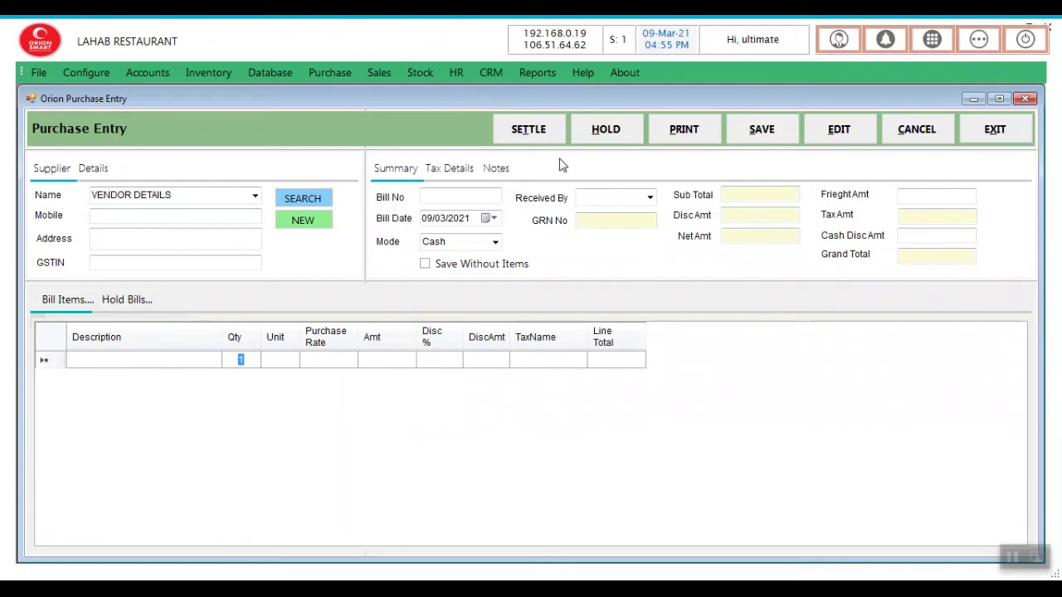
pyautogui.write('10')
pyautogui.press('Return')
pyautogui.press('Return')
pyautogui.press('Return')
pyautogui.press('Return')
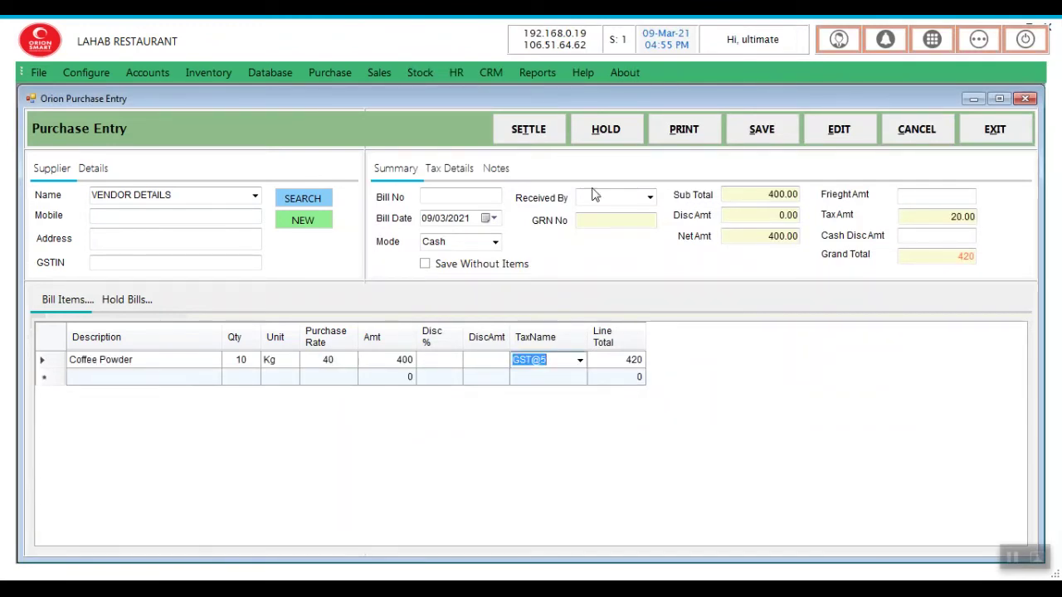
pyautogui.click(581, 361)
pyautogui.click(567, 388)
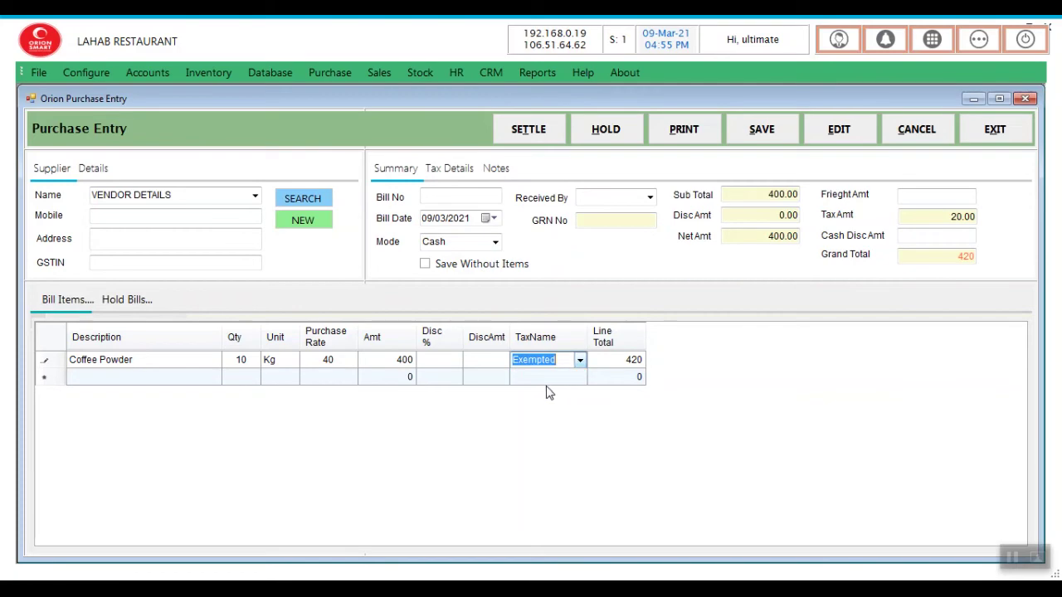
# Step: Add 10 Sugar at rate 40 to the bill, tax Exempted
pyautogui.click(104, 380)
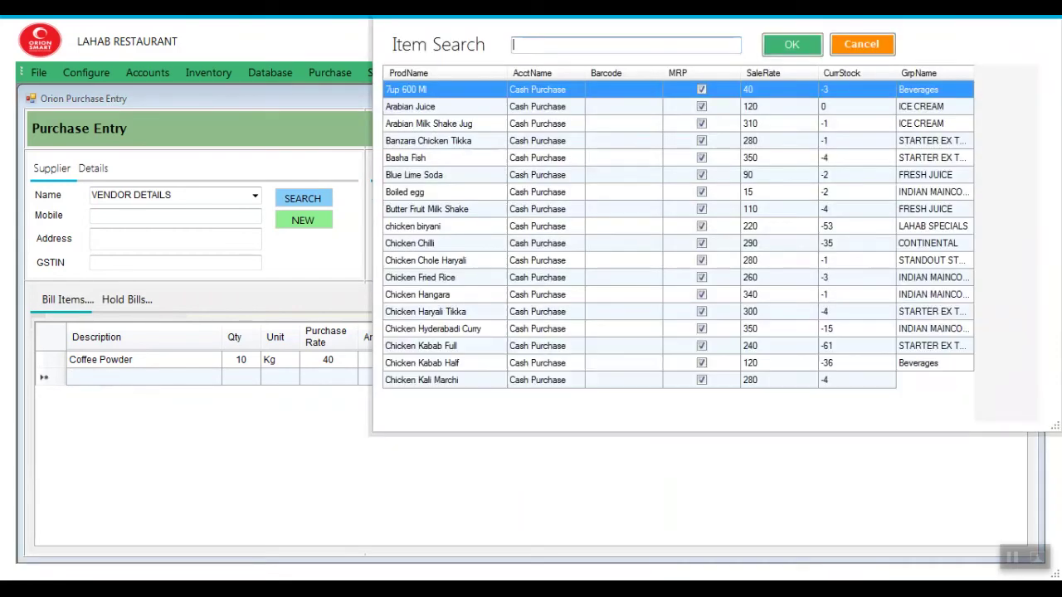
pyautogui.write('sugar')
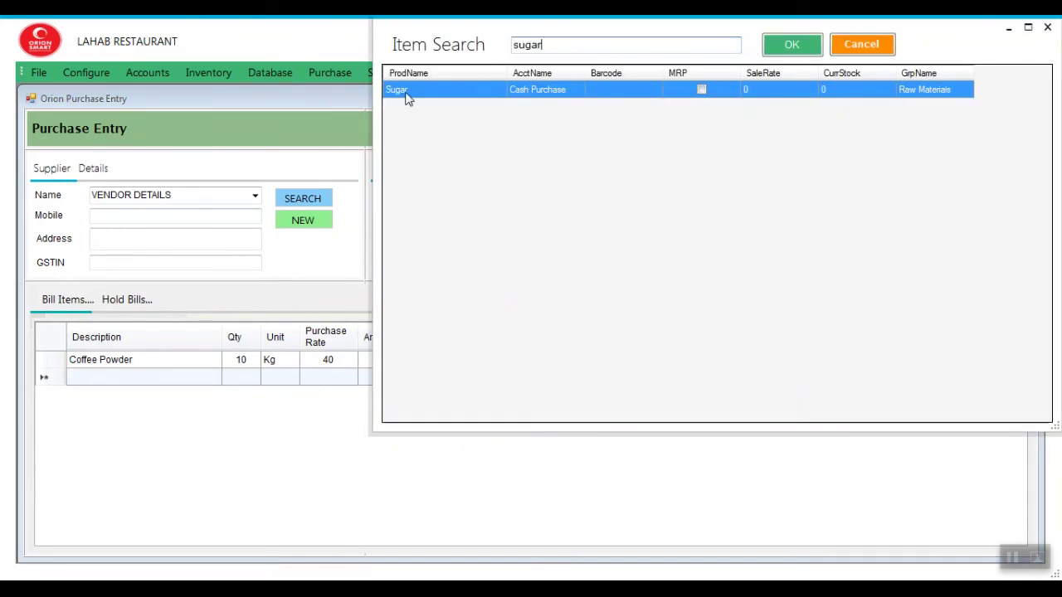
pyautogui.doubleClick(407, 92)
pyautogui.write('10')
pyautogui.press('Tab')
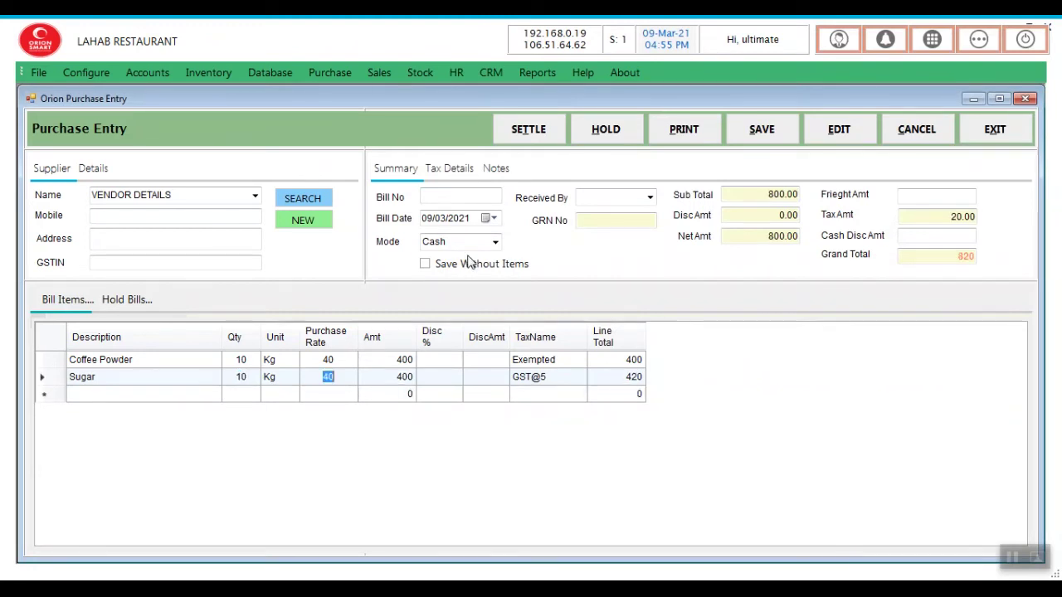
pyautogui.press('Tab')
pyautogui.click(579, 379)
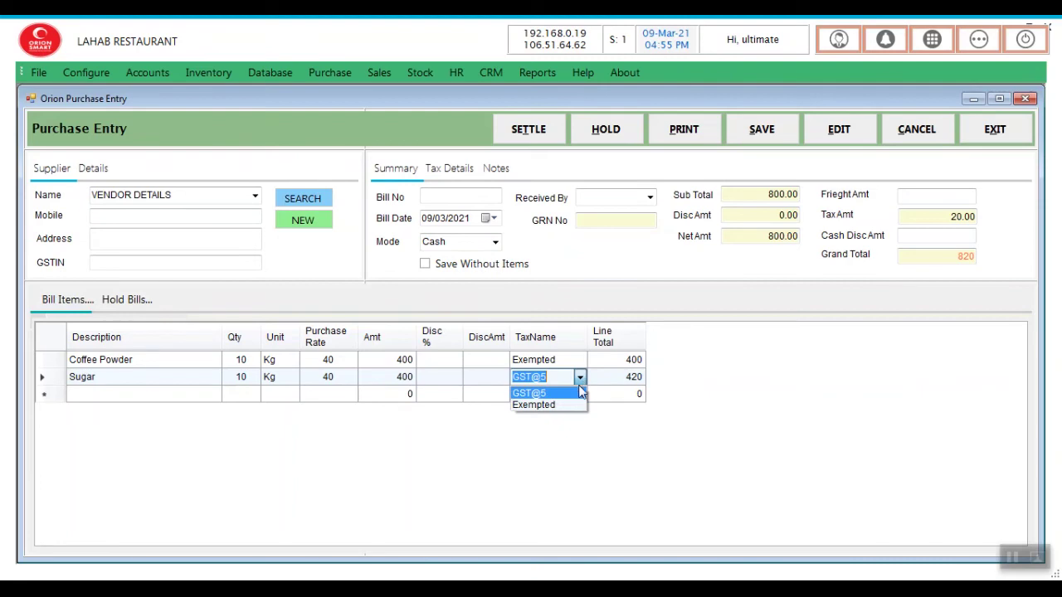
pyautogui.click(565, 406)
pyautogui.press('Tab')
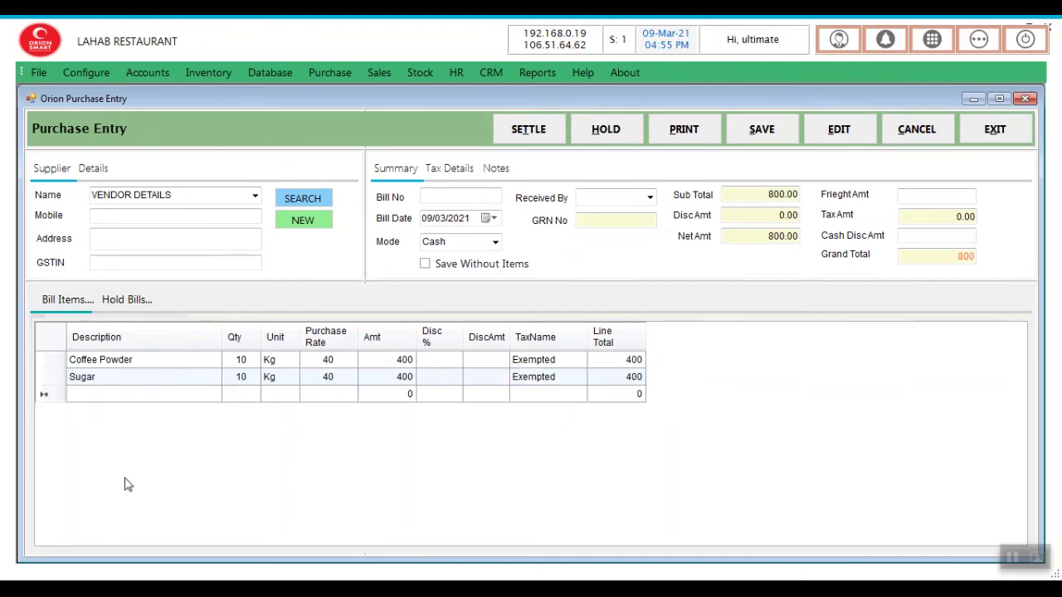
# Step: Add 10 Nandini Milk to the bill, tax Exempted
pyautogui.press('Return')
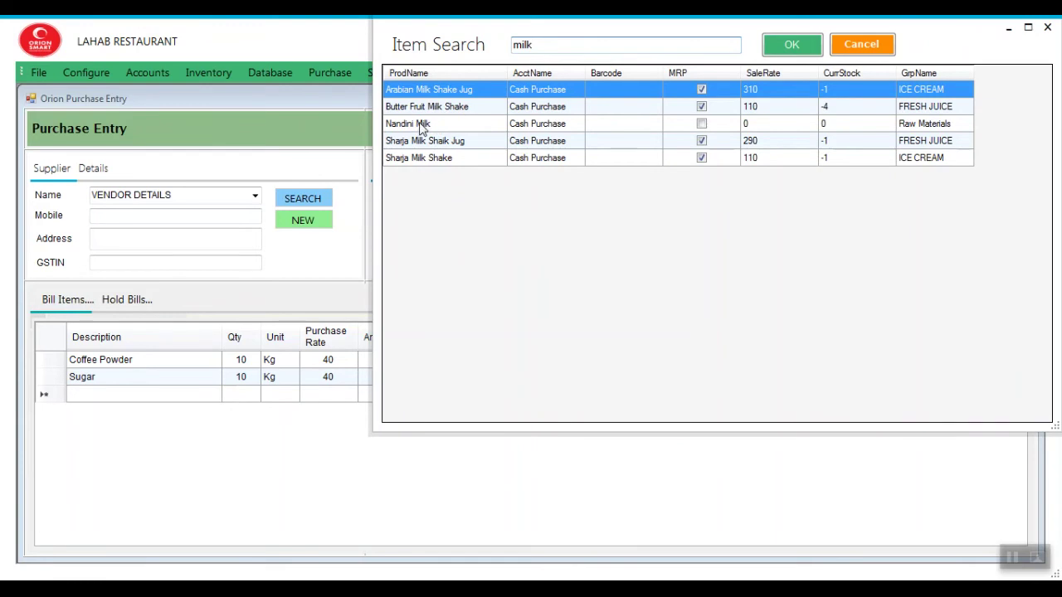
pyautogui.doubleClick(419, 124)
pyautogui.write('10')
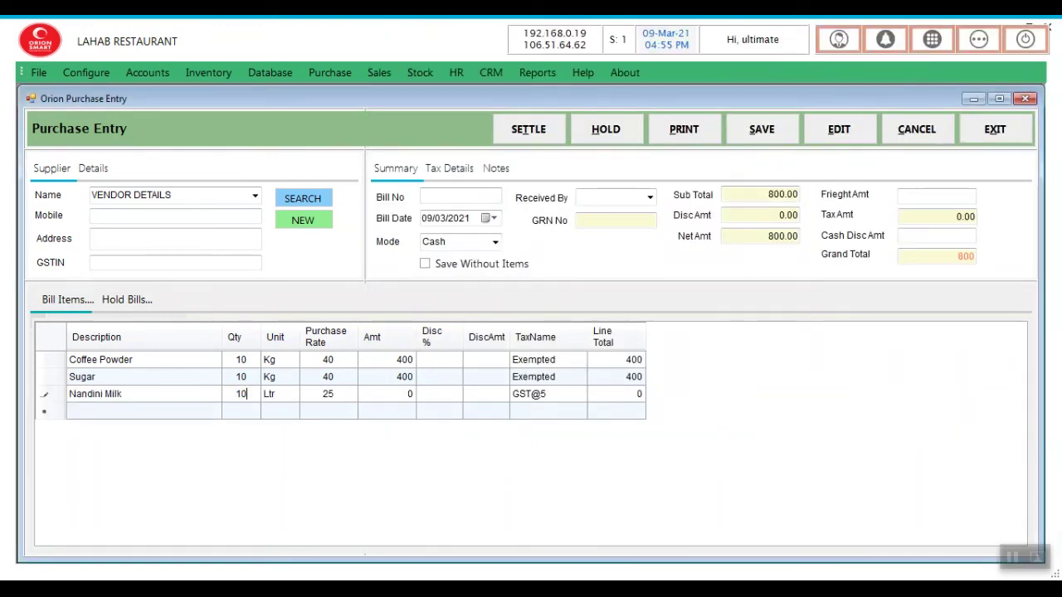
pyautogui.press('Return')
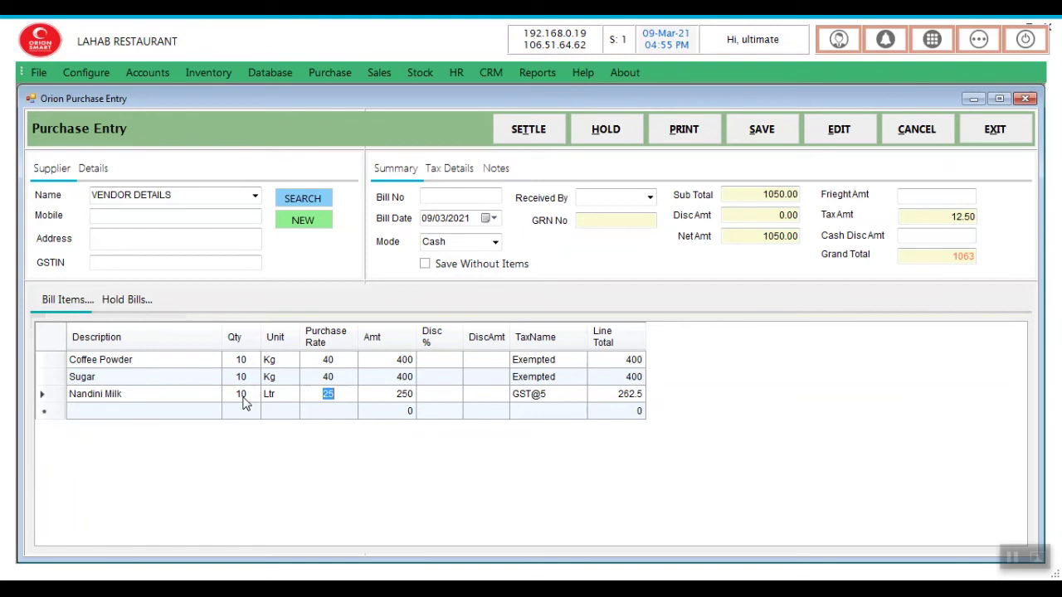
pyautogui.click(579, 398)
pyautogui.click(580, 395)
pyautogui.click(551, 422)
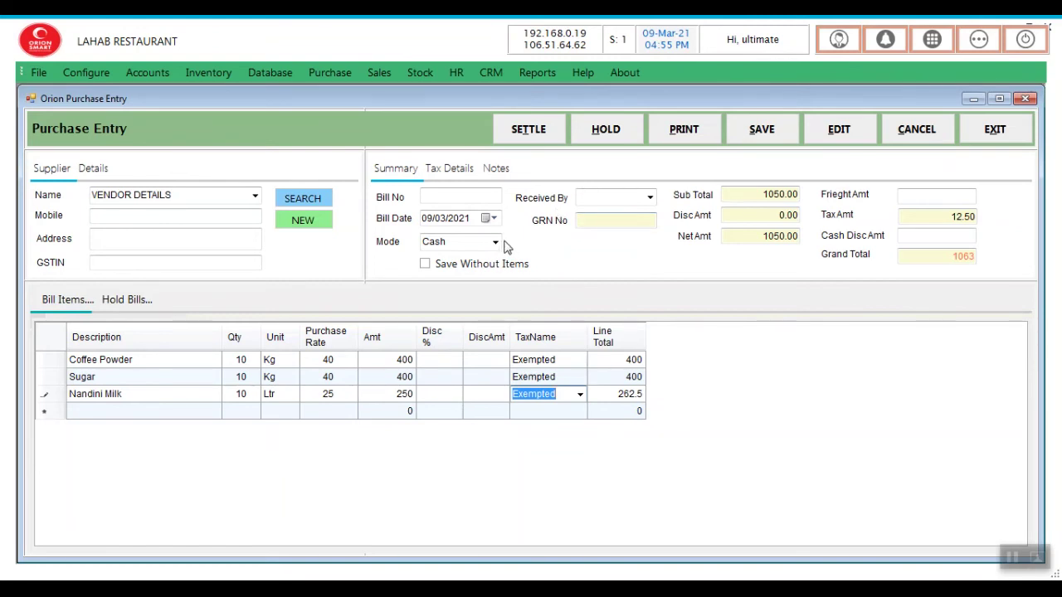
# Step: Enter bill number 67, set Received By, save the purchase and close Purchase Entry
pyautogui.click(462, 198)
pyautogui.write('67')
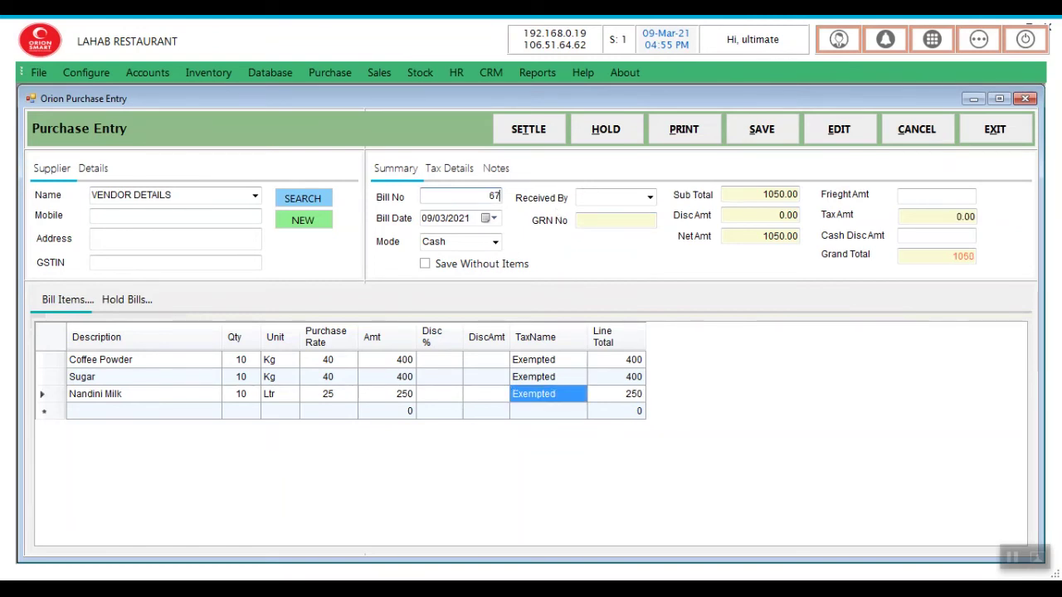
pyautogui.click(648, 204)
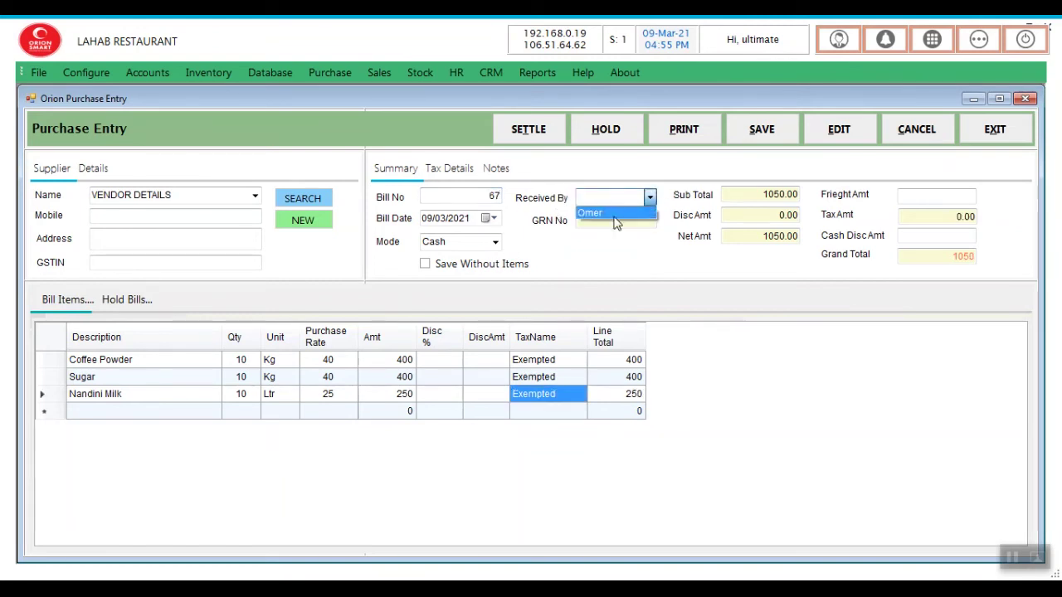
pyautogui.click(589, 212)
pyautogui.click(762, 141)
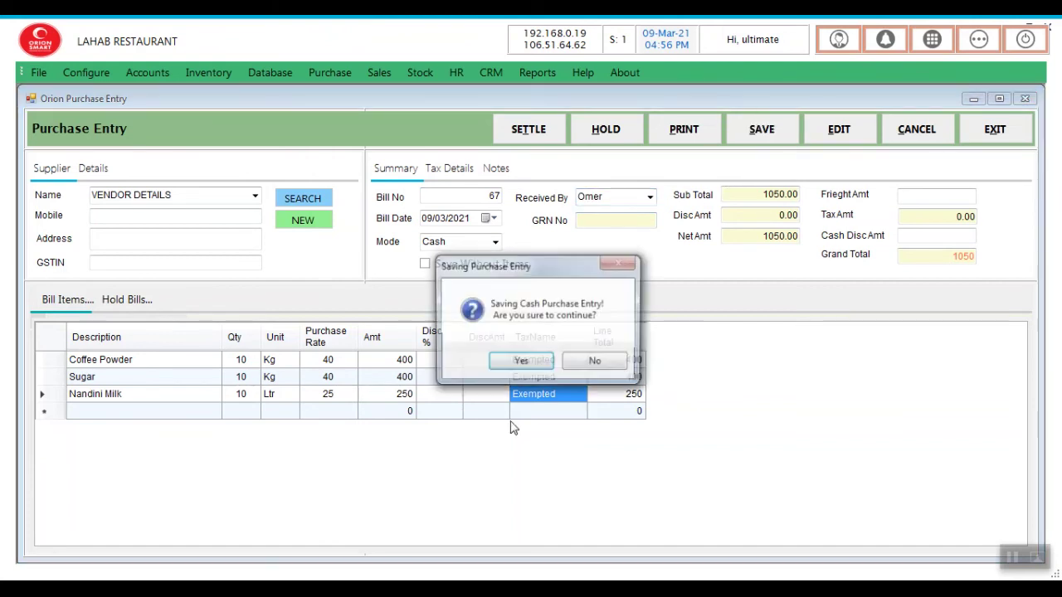
pyautogui.click(516, 365)
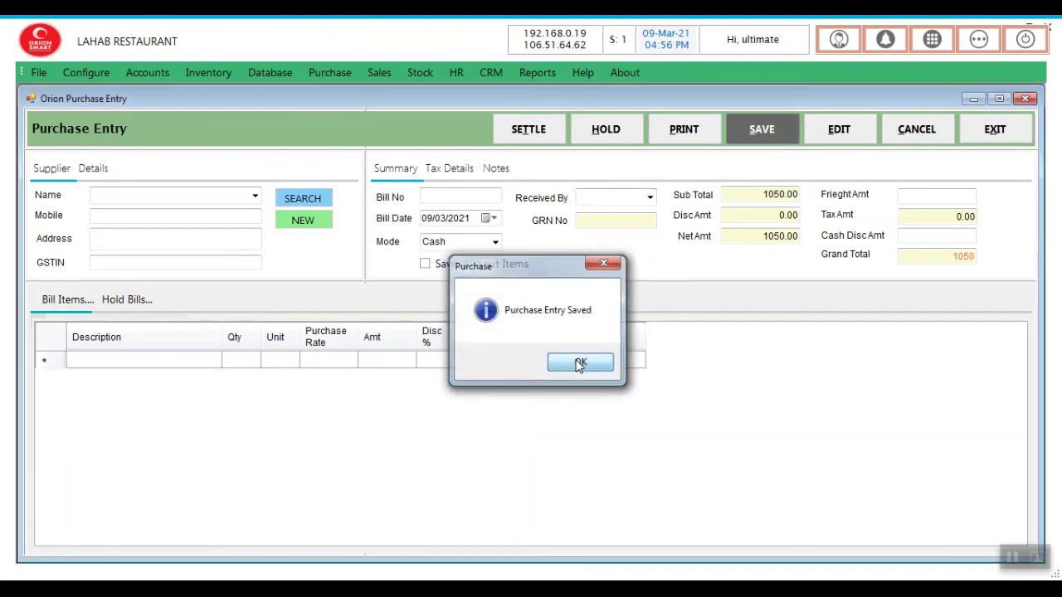
pyautogui.click(581, 362)
pyautogui.click(992, 133)
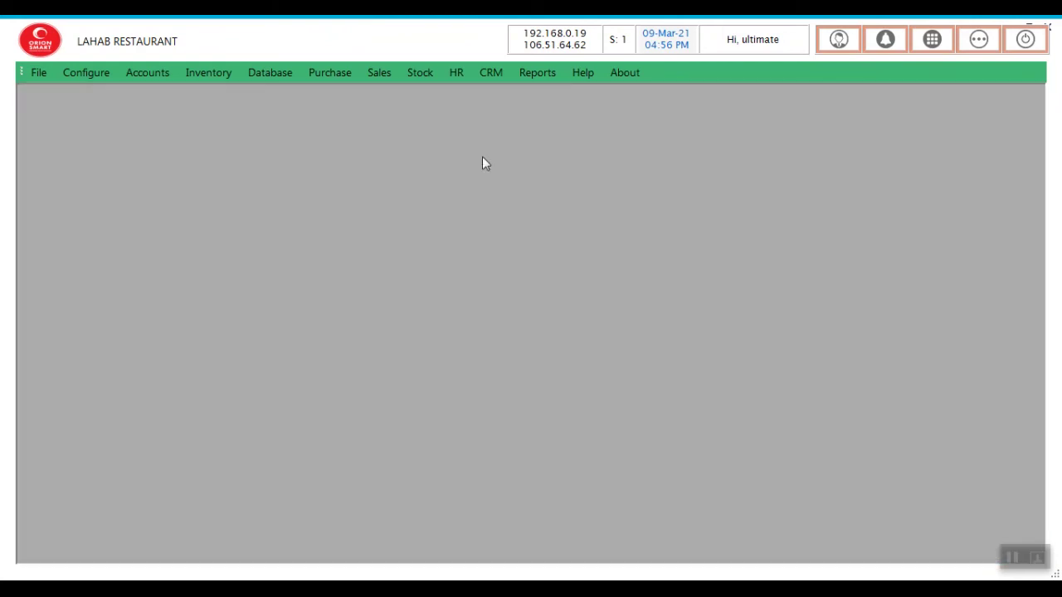
pyautogui.click(419, 73)
pyautogui.click(427, 87)
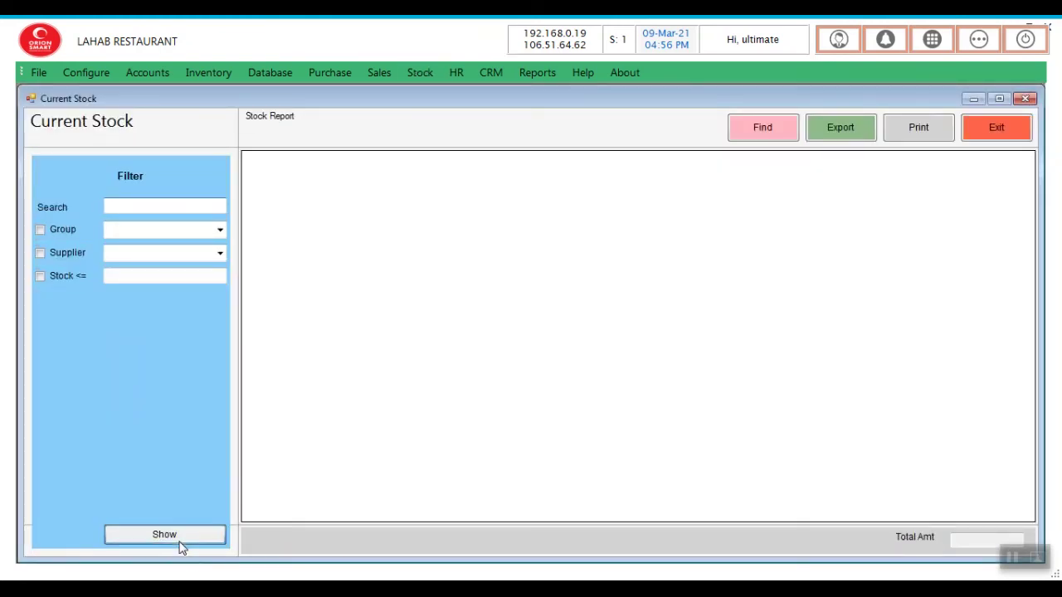
pyautogui.click(176, 538)
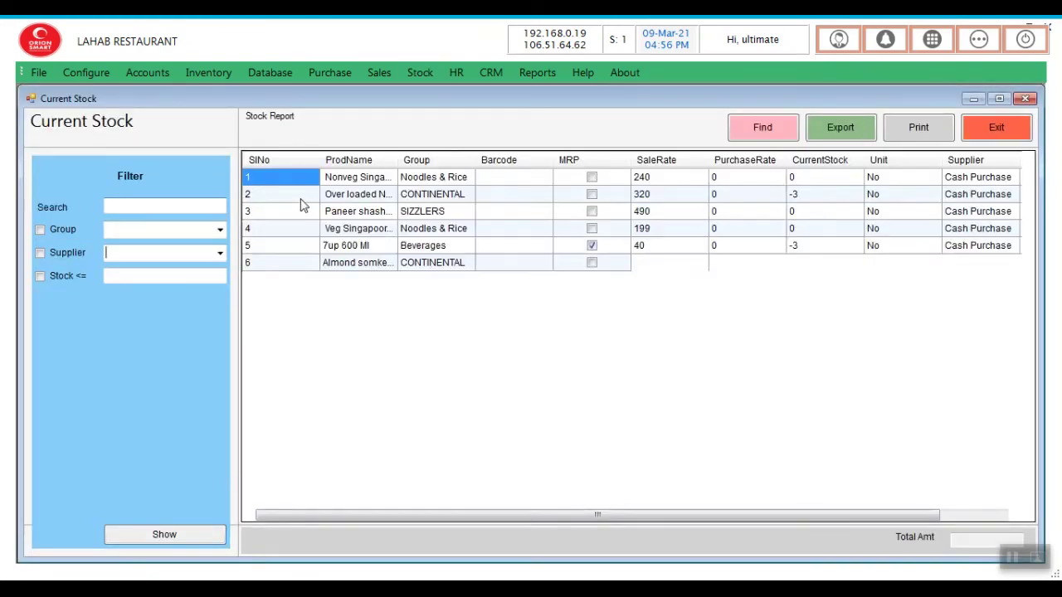
pyautogui.click(51, 230)
pyautogui.click(116, 230)
pyautogui.write('R')
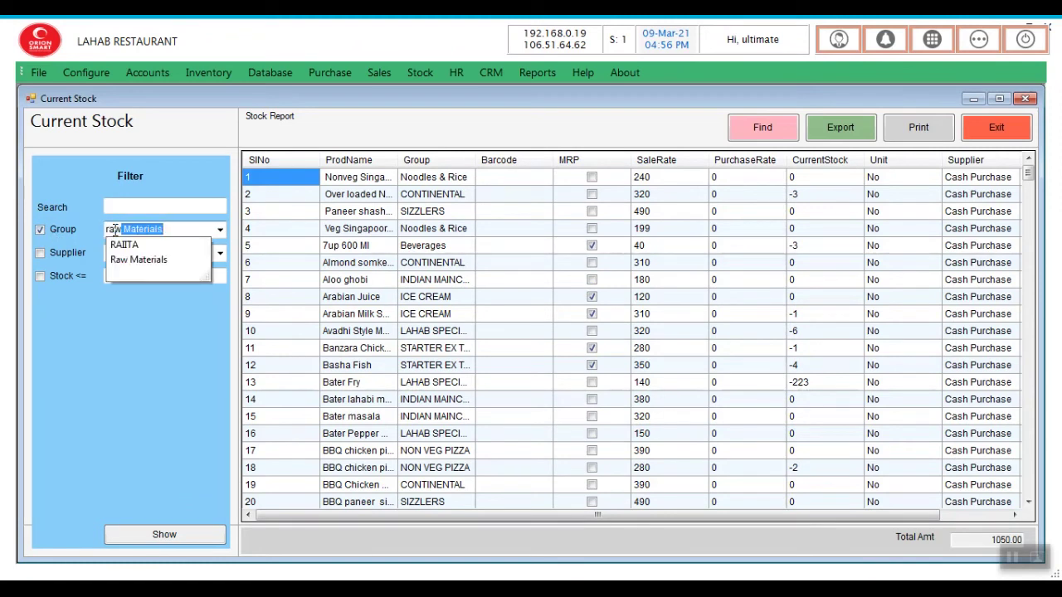
pyautogui.press('Tab')
pyautogui.click(164, 536)
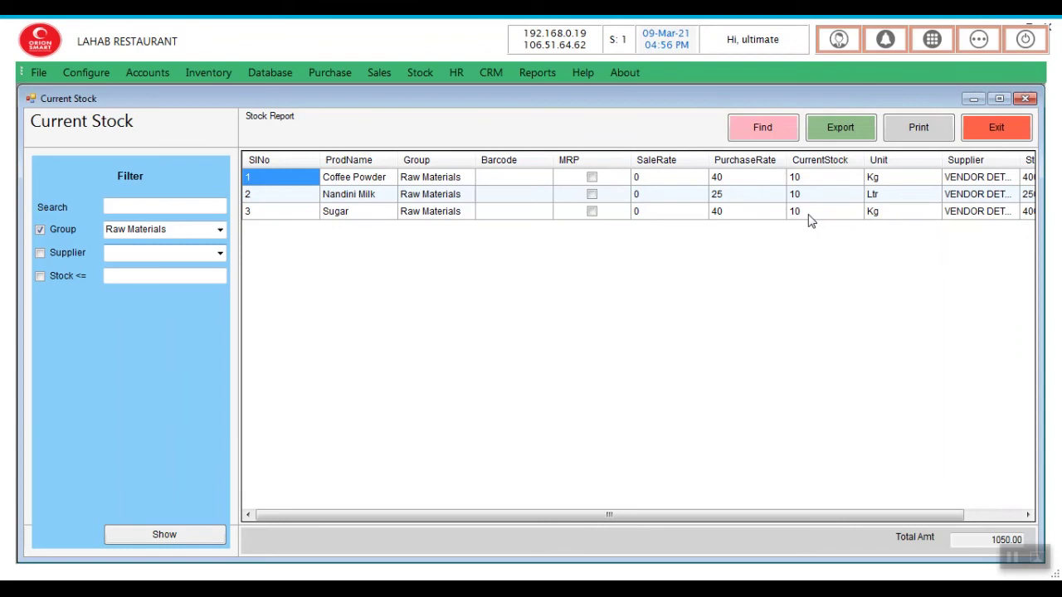
pyautogui.click(993, 137)
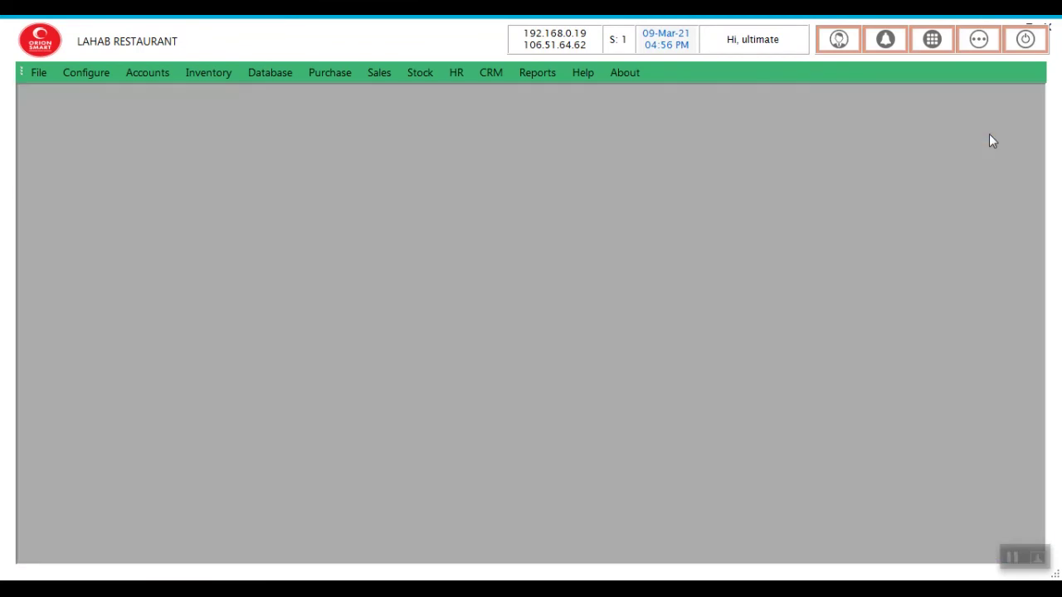
pyautogui.click(379, 73)
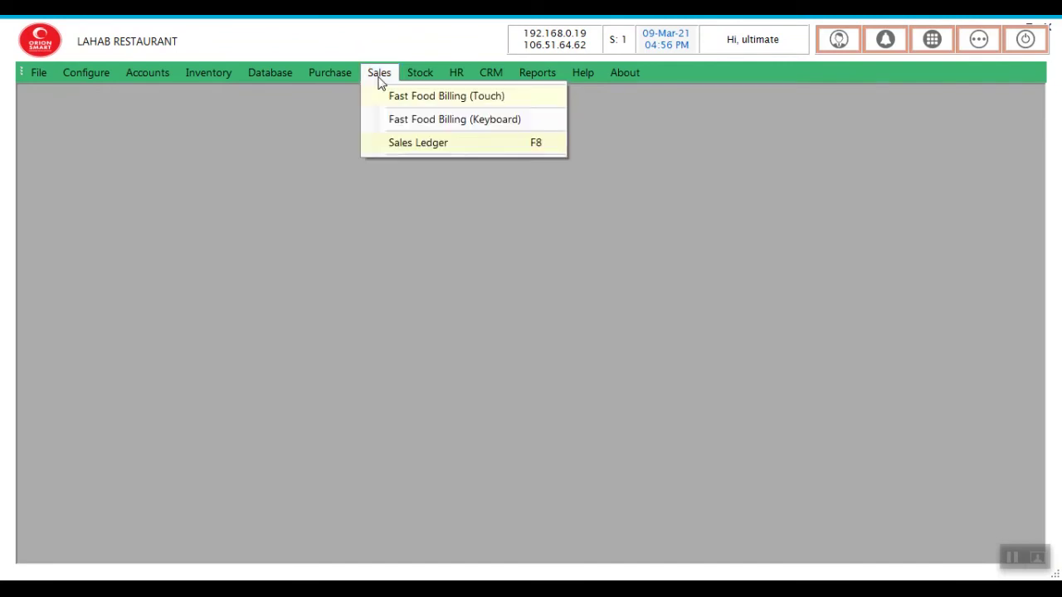
# Step: In Fast Food Billing (Keyboard), add one Coffee Test at 50 to a new order
pyautogui.click(406, 127)
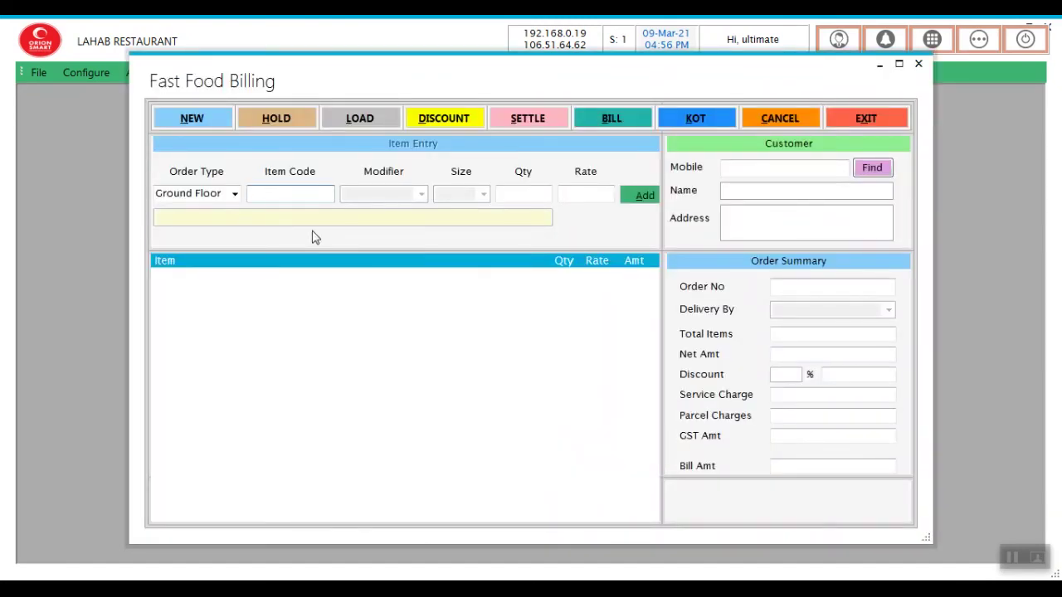
pyautogui.click(899, 64)
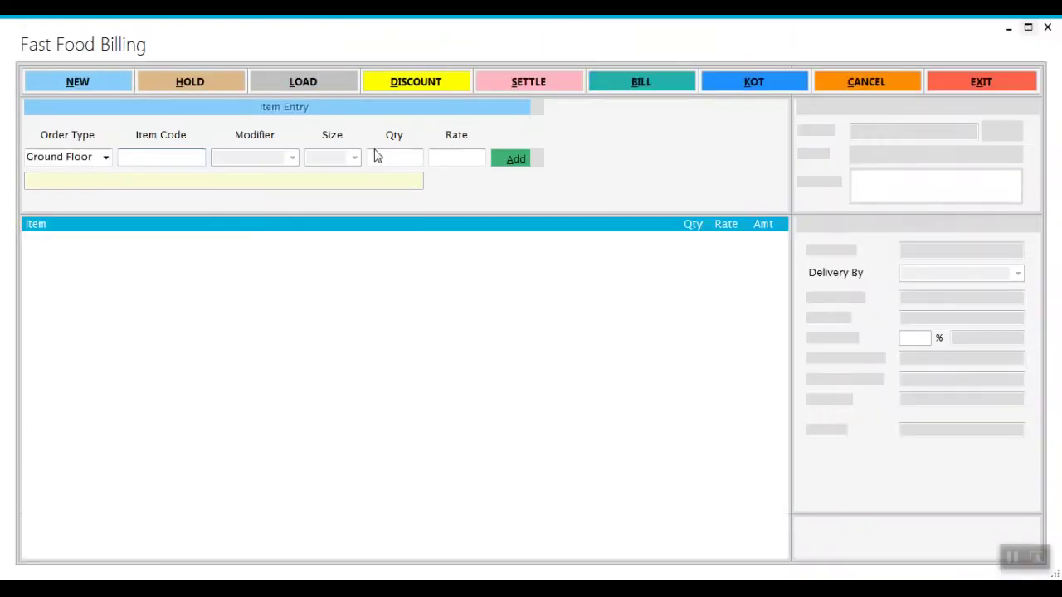
pyautogui.click(161, 155)
pyautogui.press('Return')
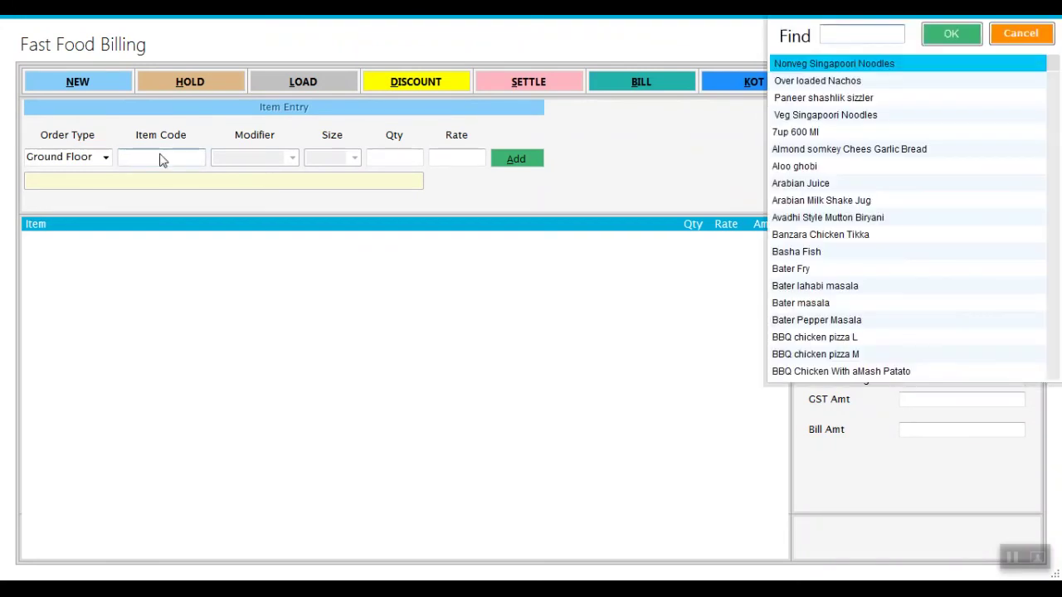
pyautogui.write('cof')
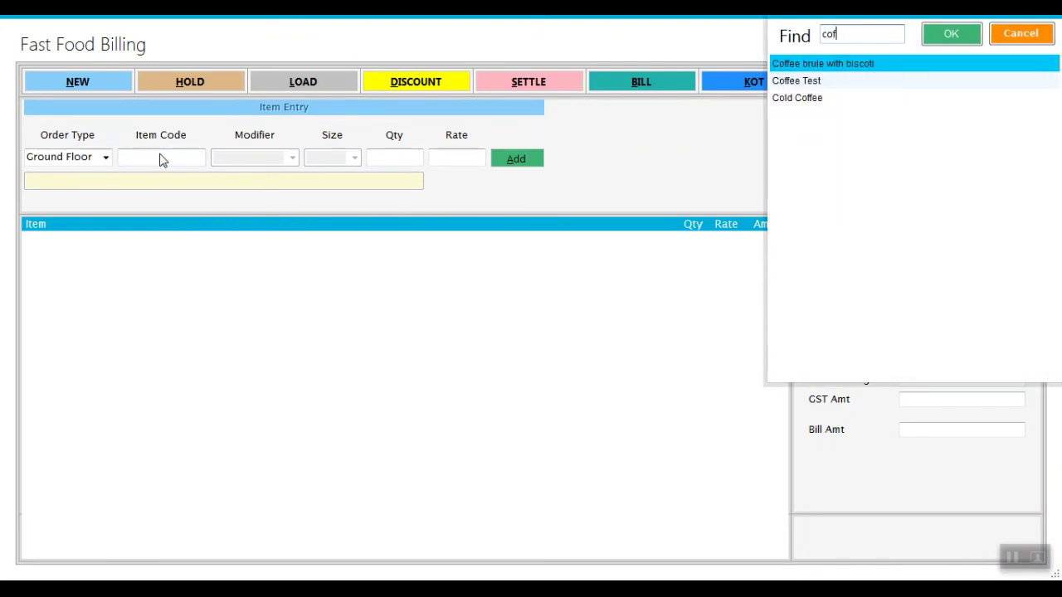
pyautogui.doubleClick(793, 82)
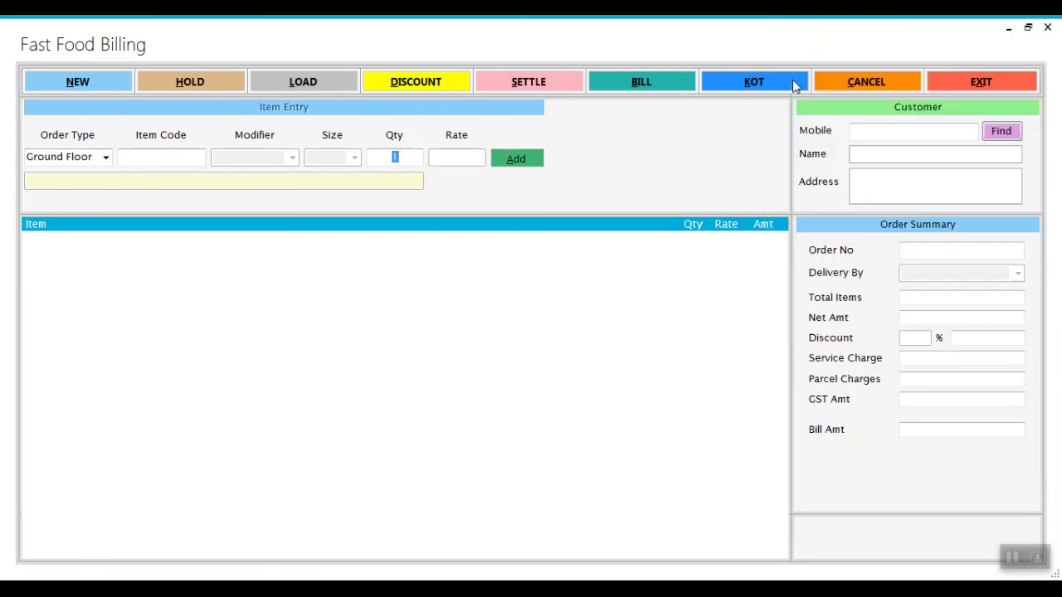
pyautogui.click(517, 162)
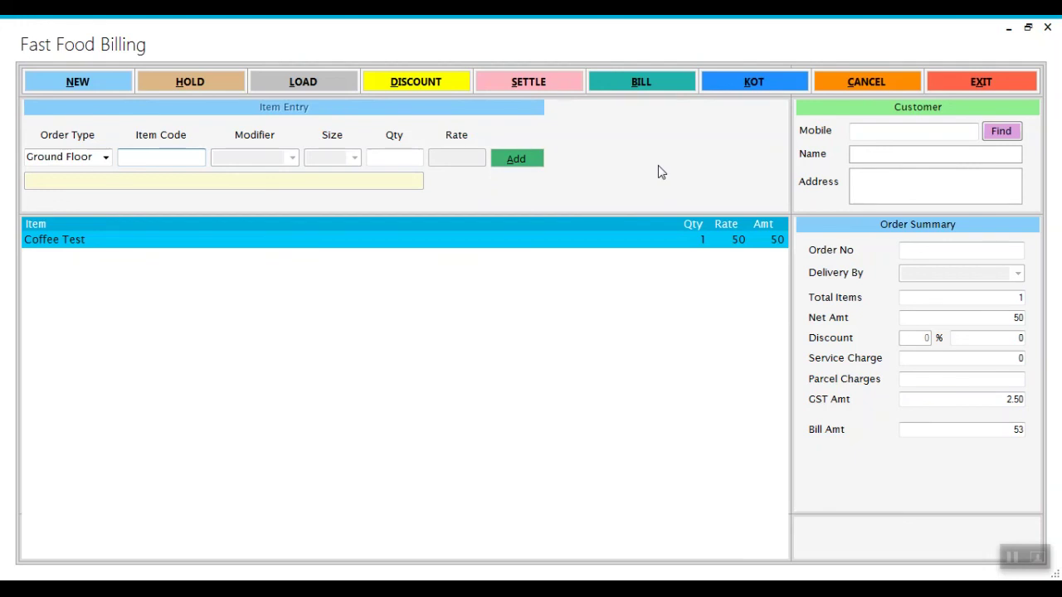
# Step: Save the bill as order 6 for 53 including 2.50 GST, then exit billing
pyautogui.click(646, 88)
pyautogui.click(516, 363)
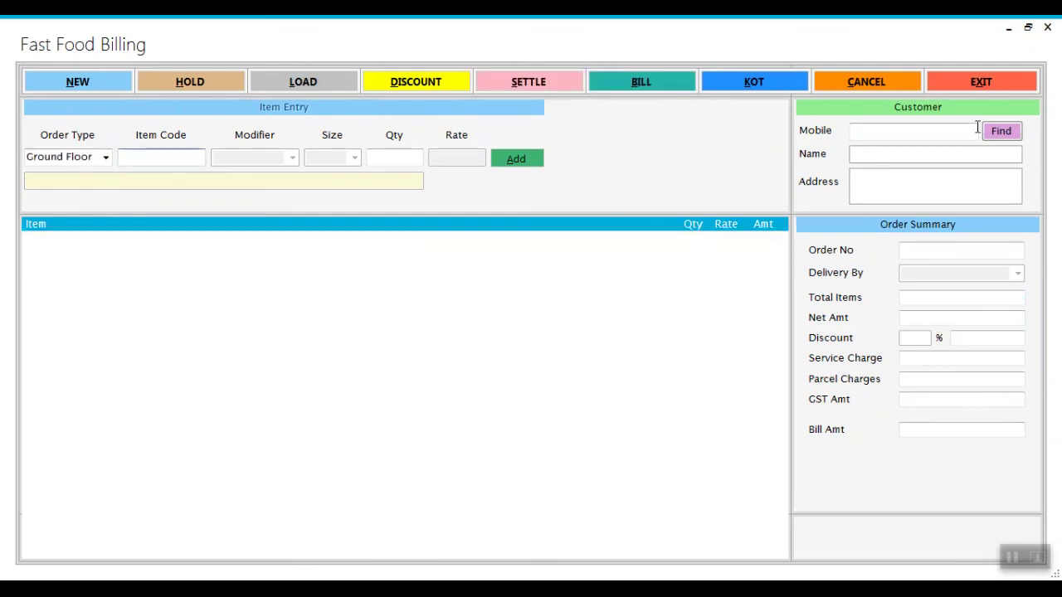
pyautogui.click(975, 92)
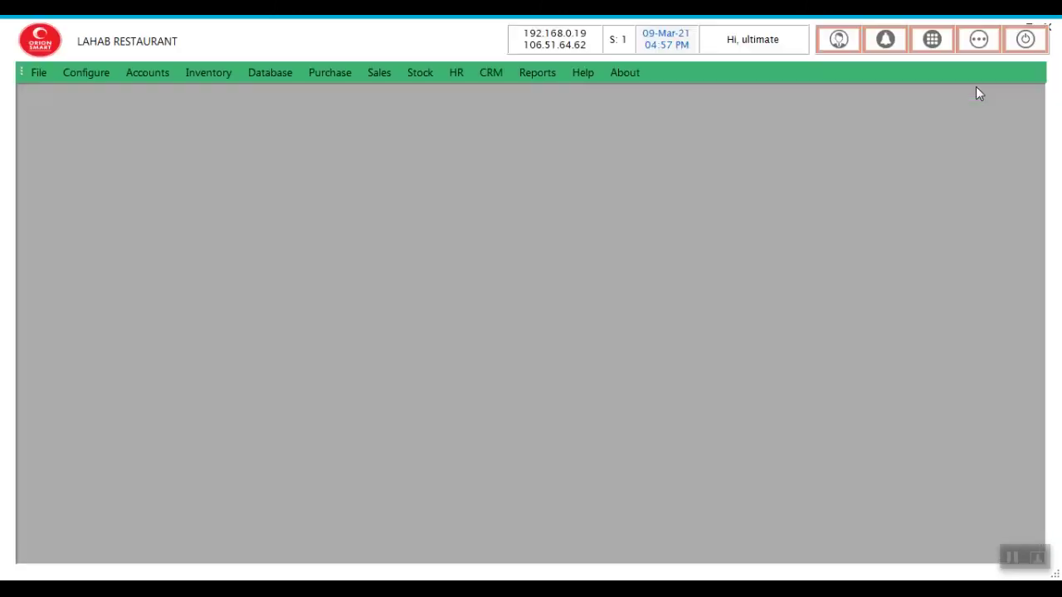
# Step: Filter the Current Stock report by the Raw Materials group and confirm Coffee Powder at 9.9
pyautogui.click(419, 74)
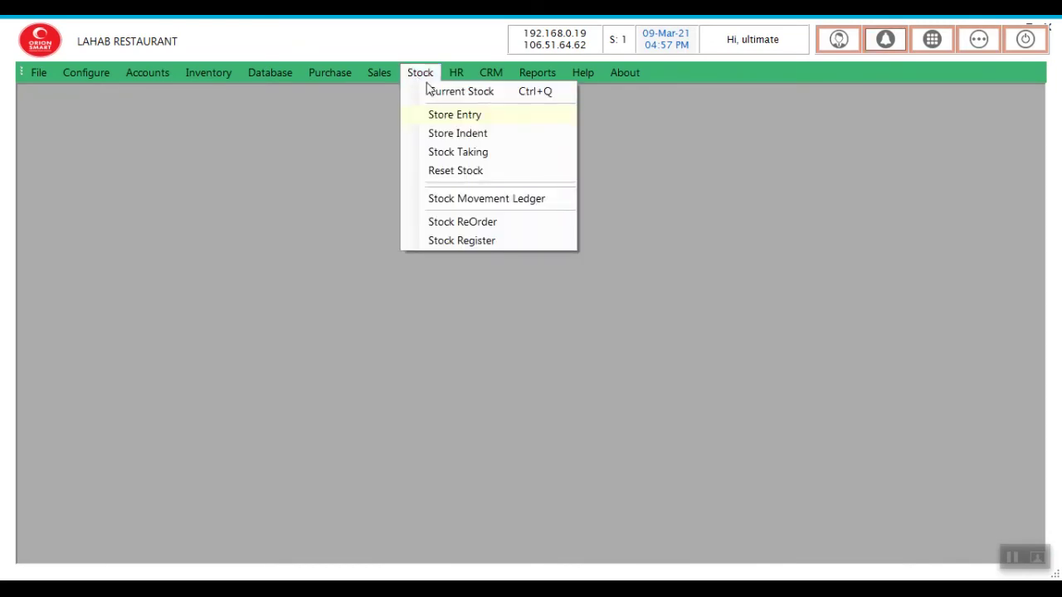
pyautogui.click(435, 91)
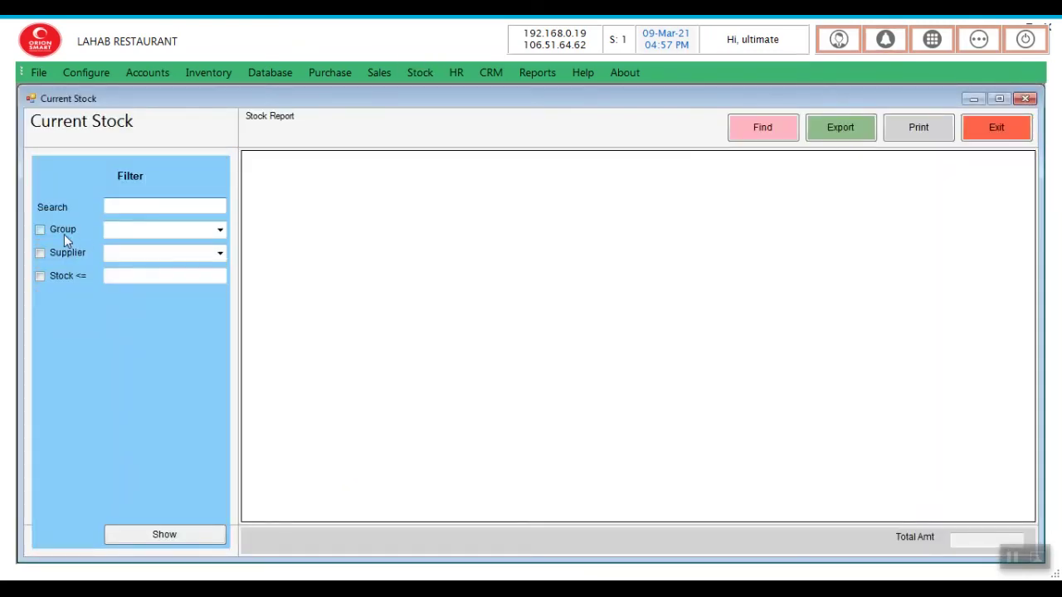
pyautogui.click(63, 231)
pyautogui.click(119, 231)
pyautogui.write('raw Materials')
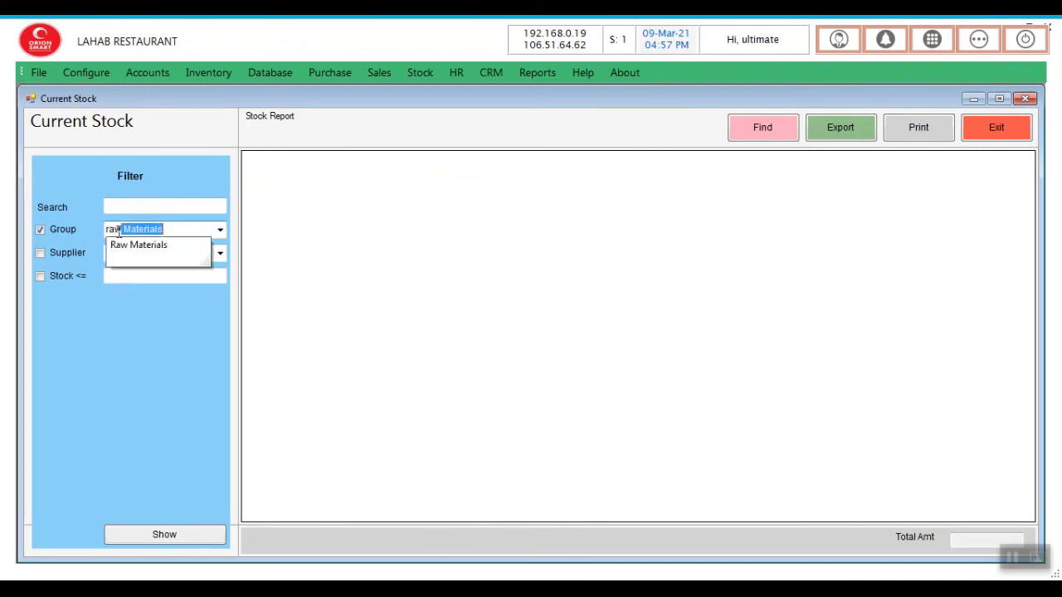
pyautogui.press('Tab')
pyautogui.click(170, 534)
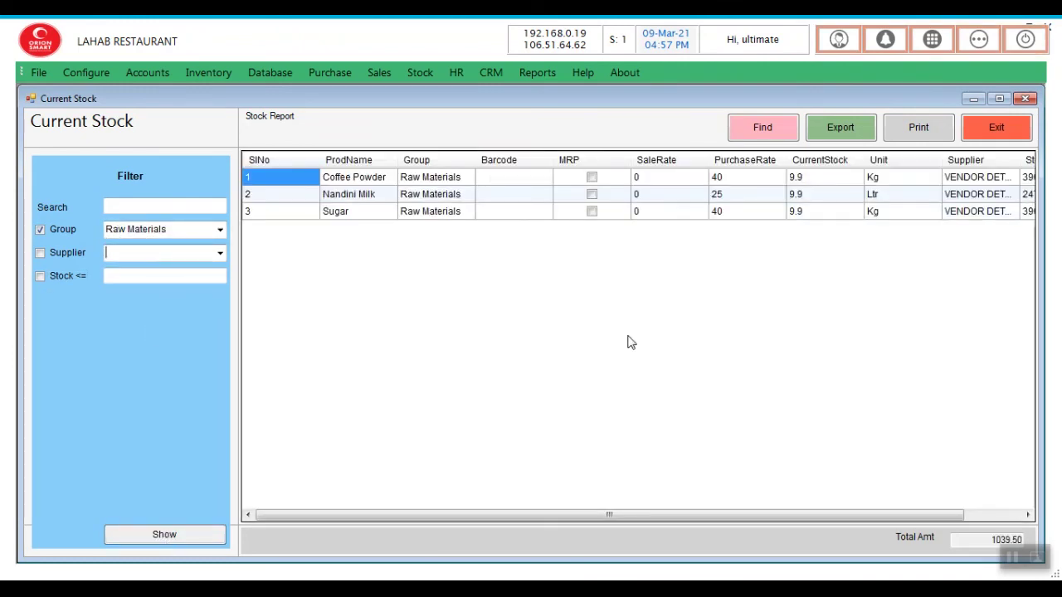
pyautogui.click(820, 180)
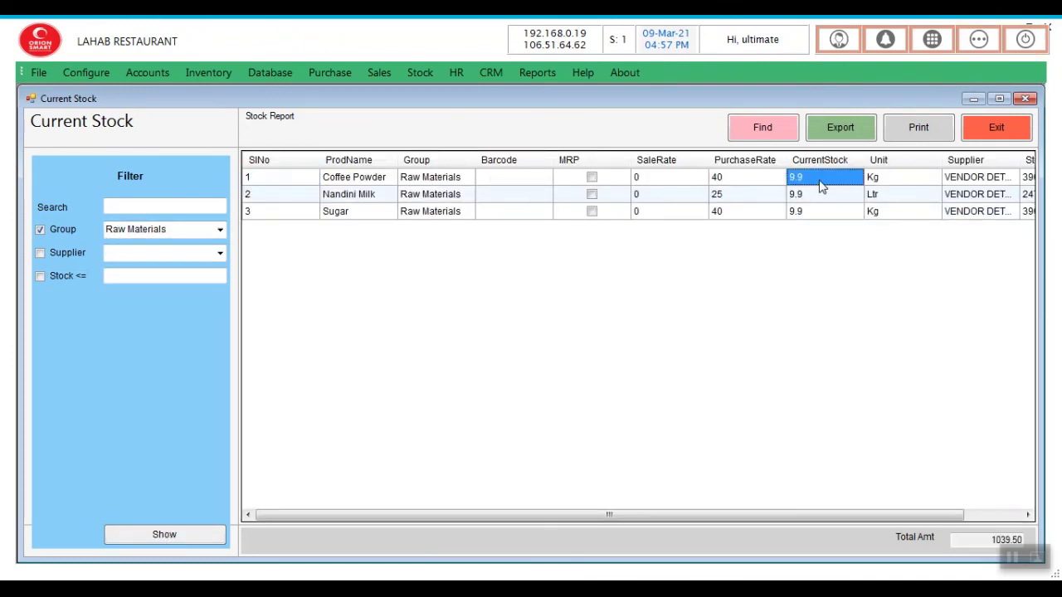